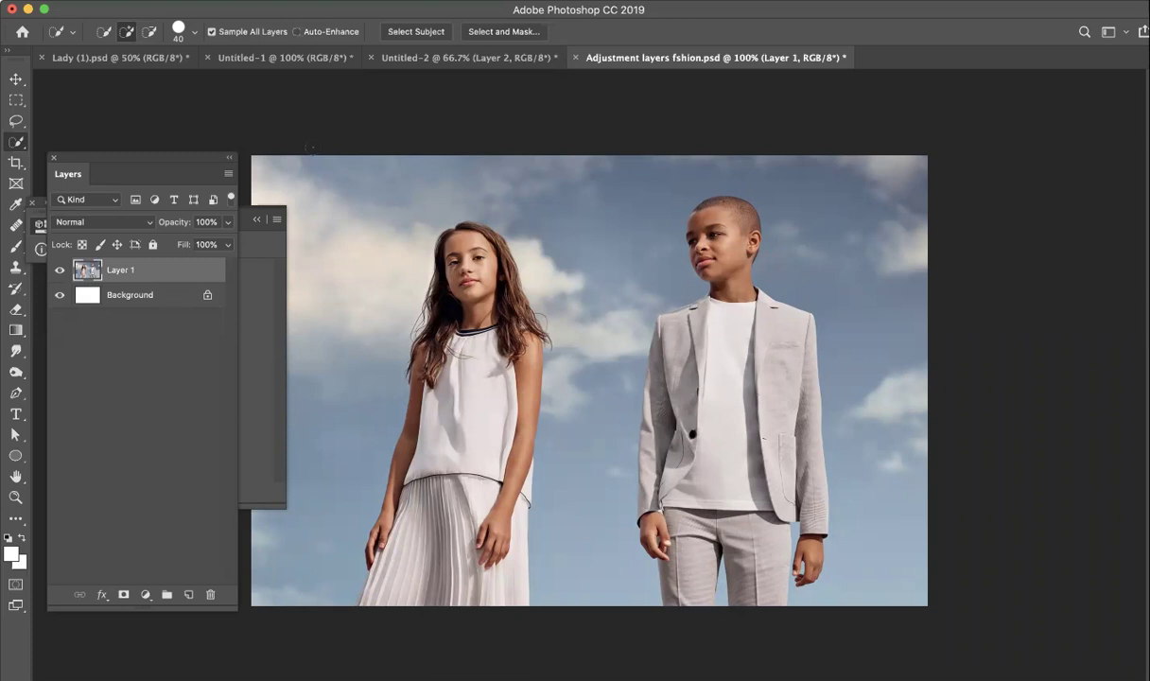
Collapse the Properties panel so the Layers panel shows Layer 1 above the locked Background.
{"action": "left_click", "coordinate": [246, 272]}
{"action": "left_click", "coordinate": [255, 218]}
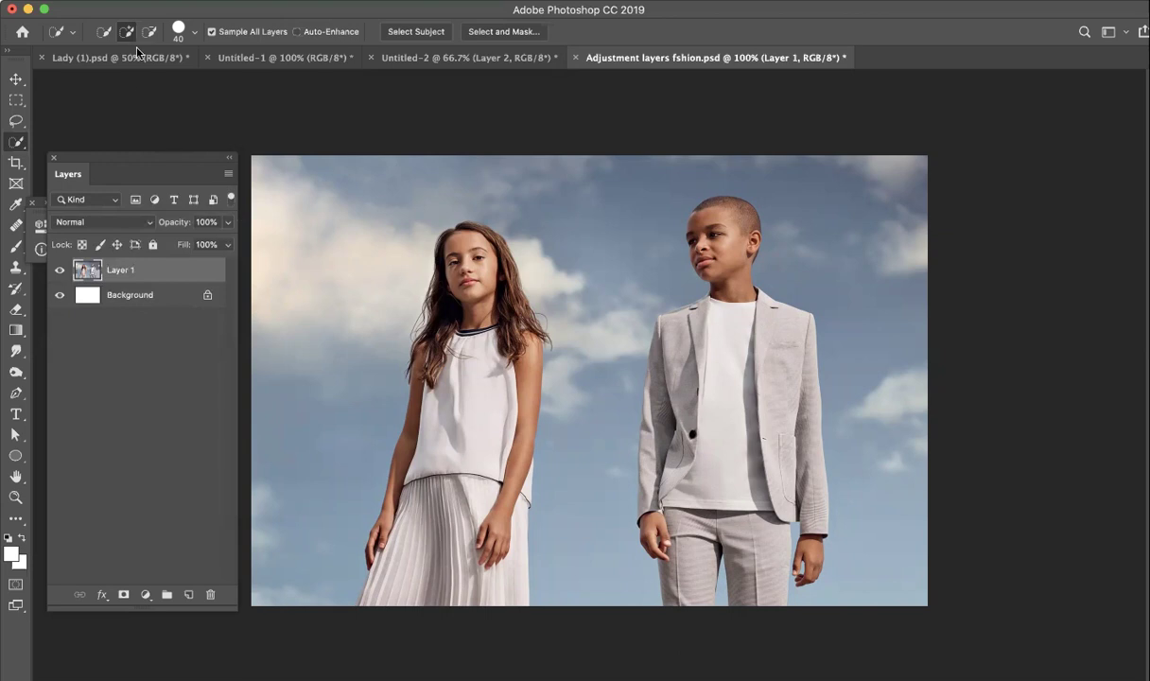
{"action": "left_click", "coordinate": [204, 2]}
{"action": "mouse_move", "coordinate": [213, 10]}
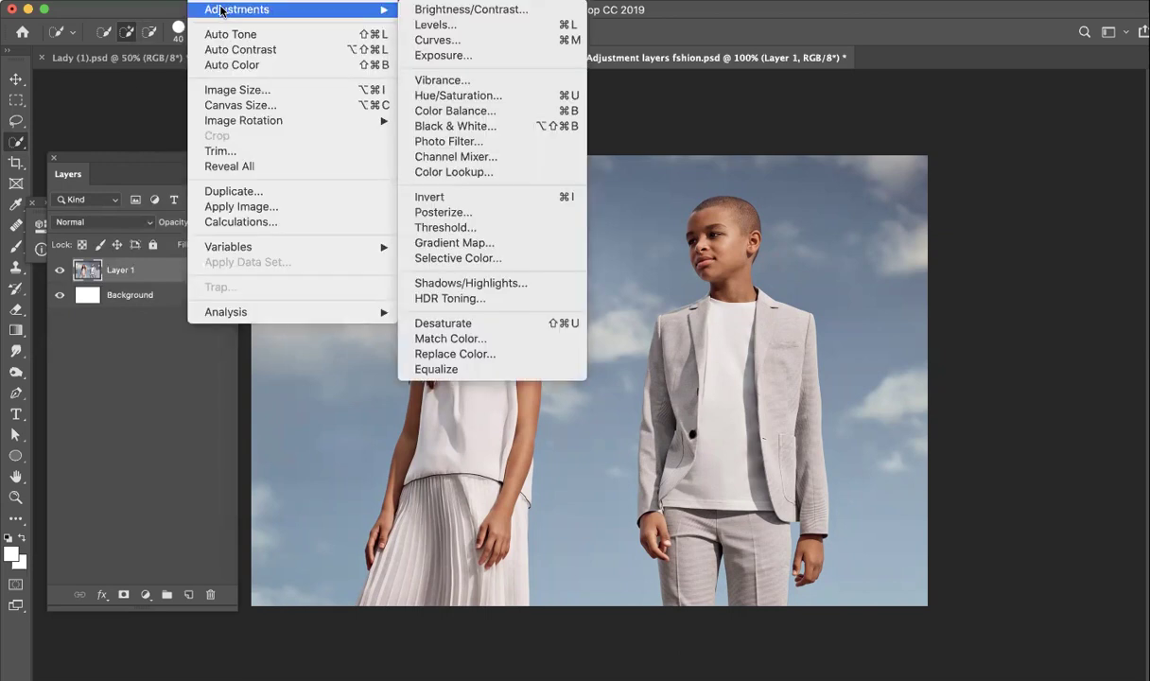
{"action": "left_click", "coordinate": [458, 95]}
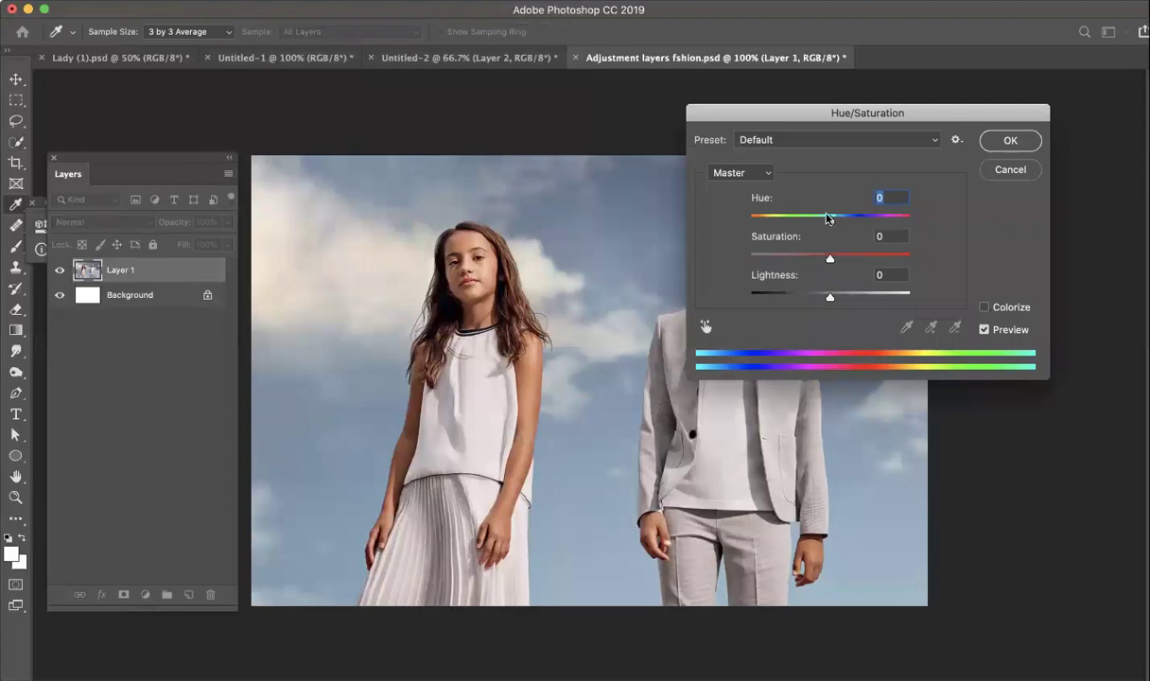
{"action": "left_click_drag", "start_coordinate": [829, 219], "coordinate": [735, 201]}
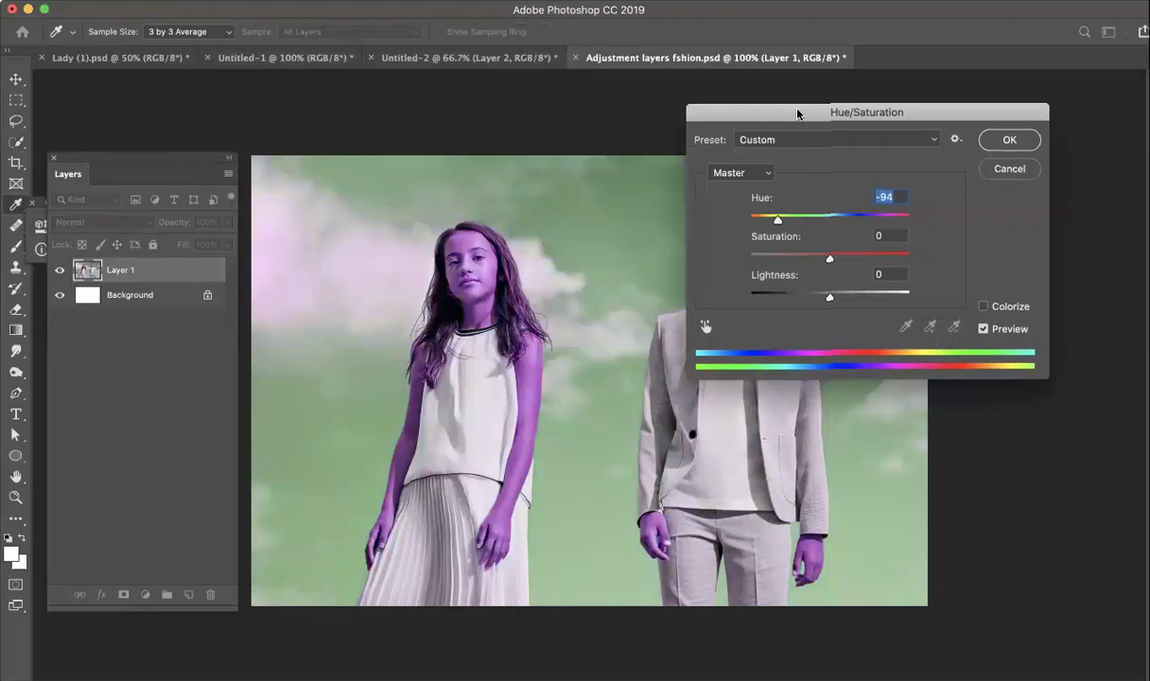
{"action": "left_click_drag", "start_coordinate": [757, 111], "coordinate": [657, 364]}
{"action": "left_click_drag", "start_coordinate": [644, 473], "coordinate": [726, 477]}
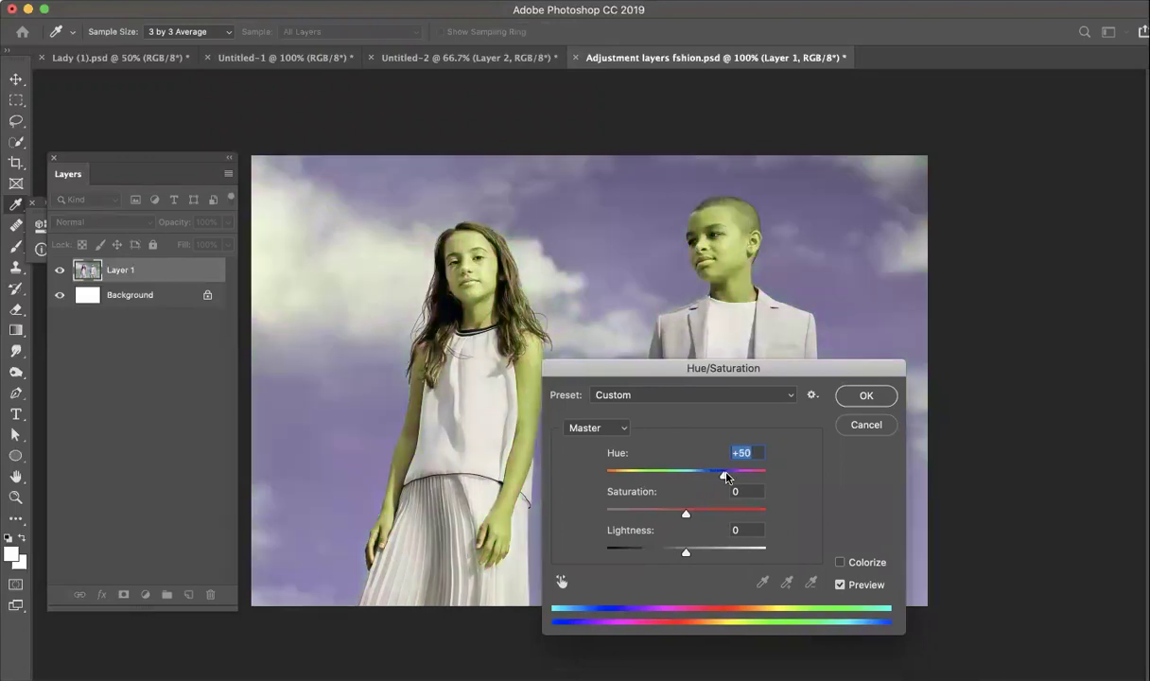
{"action": "left_click", "coordinate": [866, 396]}
{"action": "key", "text": "w"}
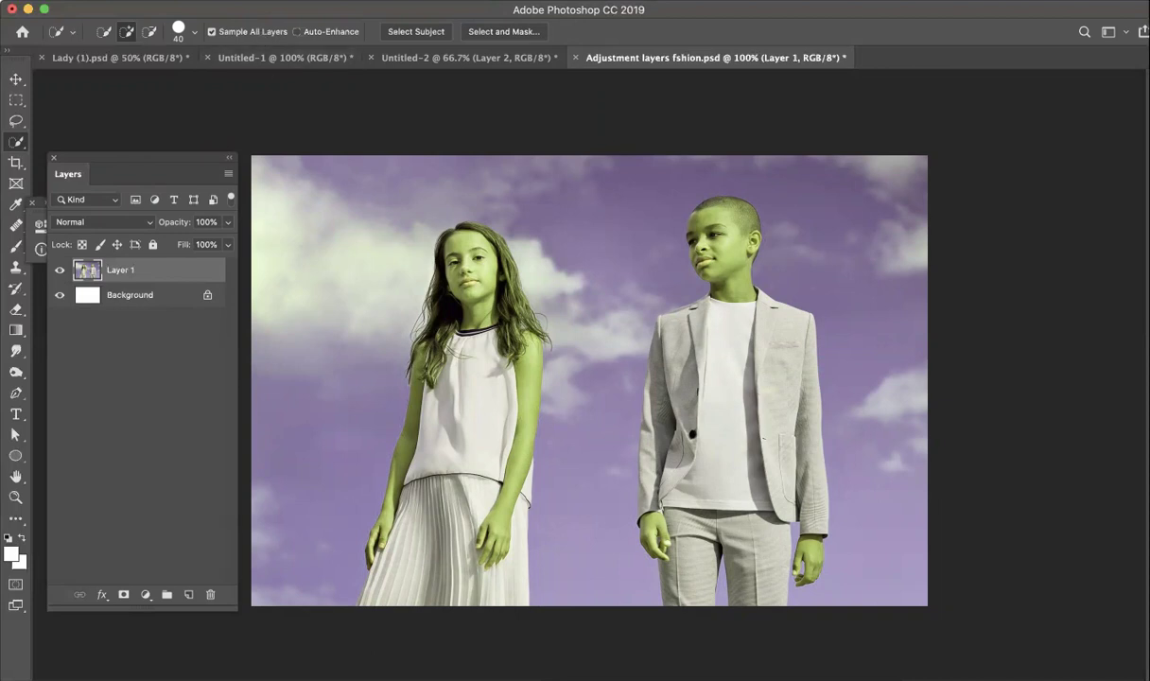
{"action": "left_click", "coordinate": [164, 336]}
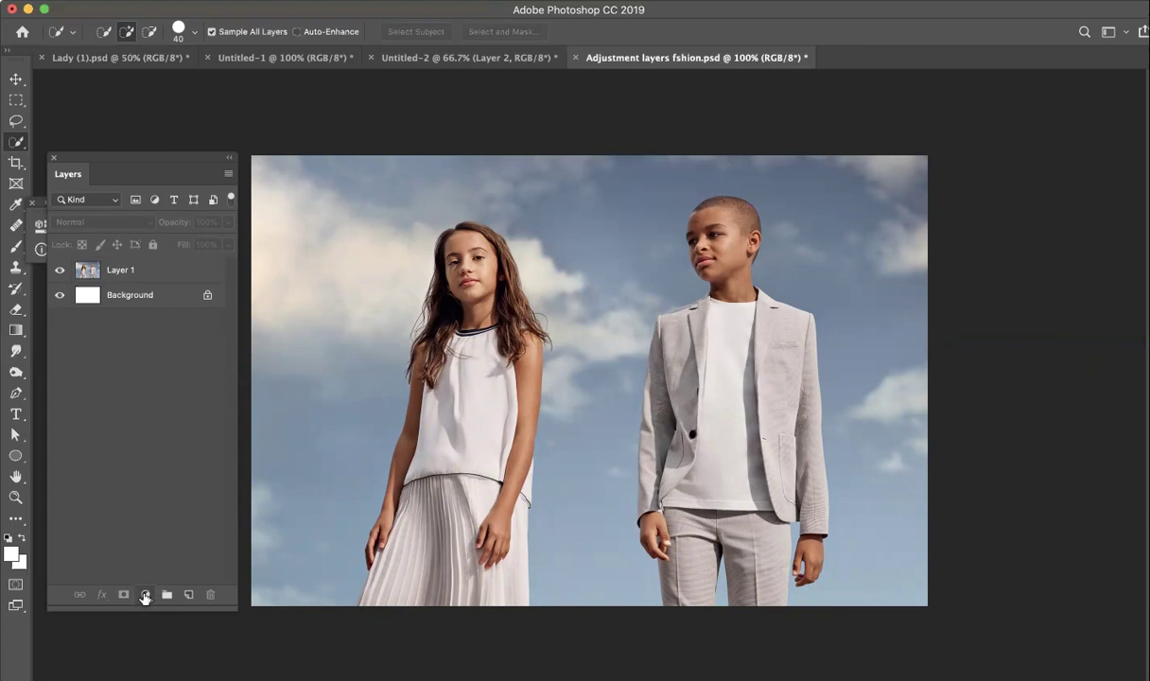
Add a Hue/Saturation adjustment layer with Hue +81 and Saturation +18, turning the sky purple.
{"action": "left_click", "coordinate": [146, 594]}
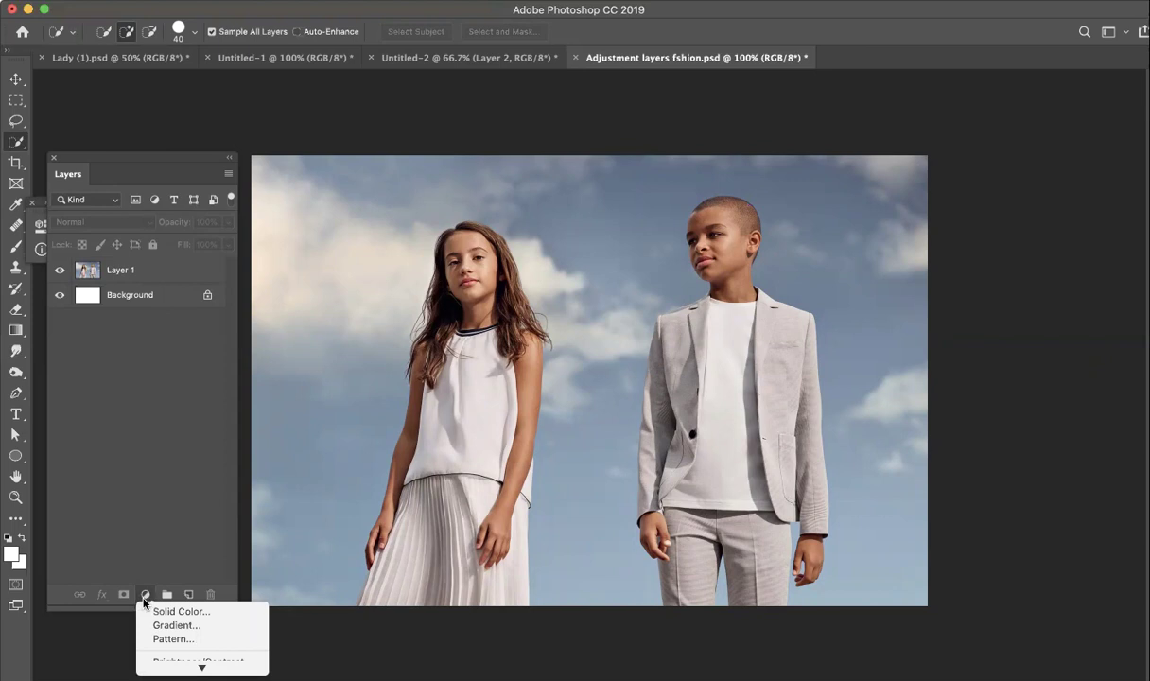
{"action": "mouse_move", "coordinate": [203, 665]}
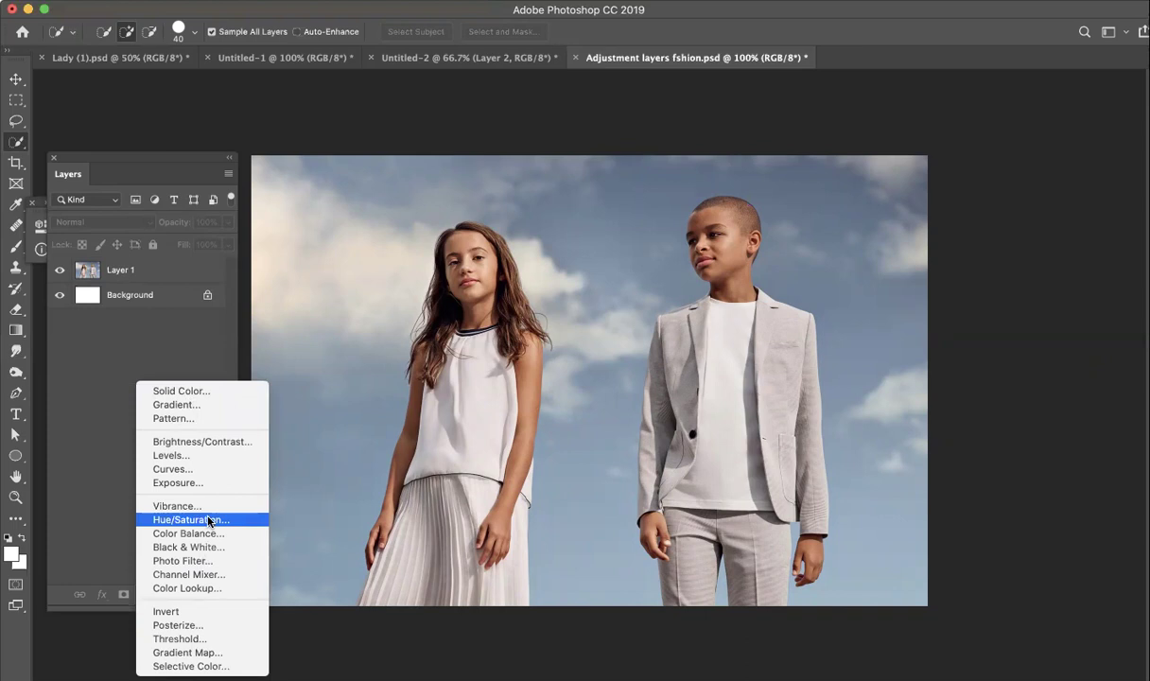
{"action": "left_click", "coordinate": [208, 521]}
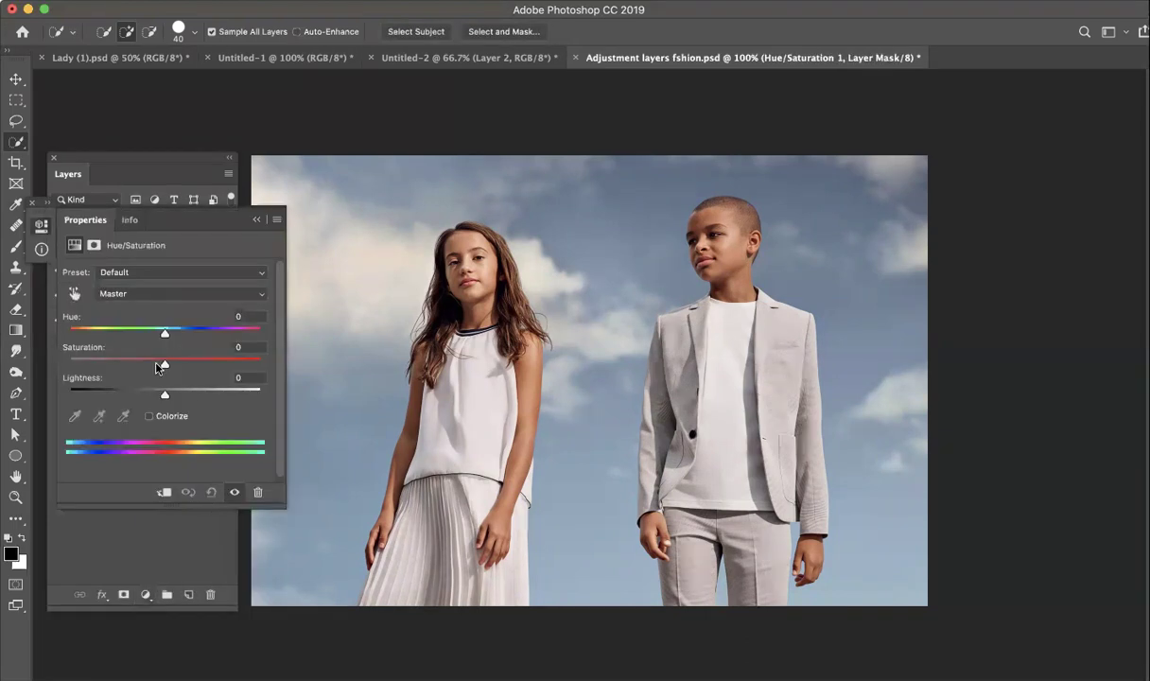
{"action": "left_click_drag", "start_coordinate": [164, 332], "coordinate": [222, 334]}
{"action": "left_click_drag", "start_coordinate": [164, 364], "coordinate": [180, 364]}
Toggle Hue/Saturation 1's visibility to compare the purple sky with the original, leaving it on.
{"action": "left_click", "coordinate": [256, 218]}
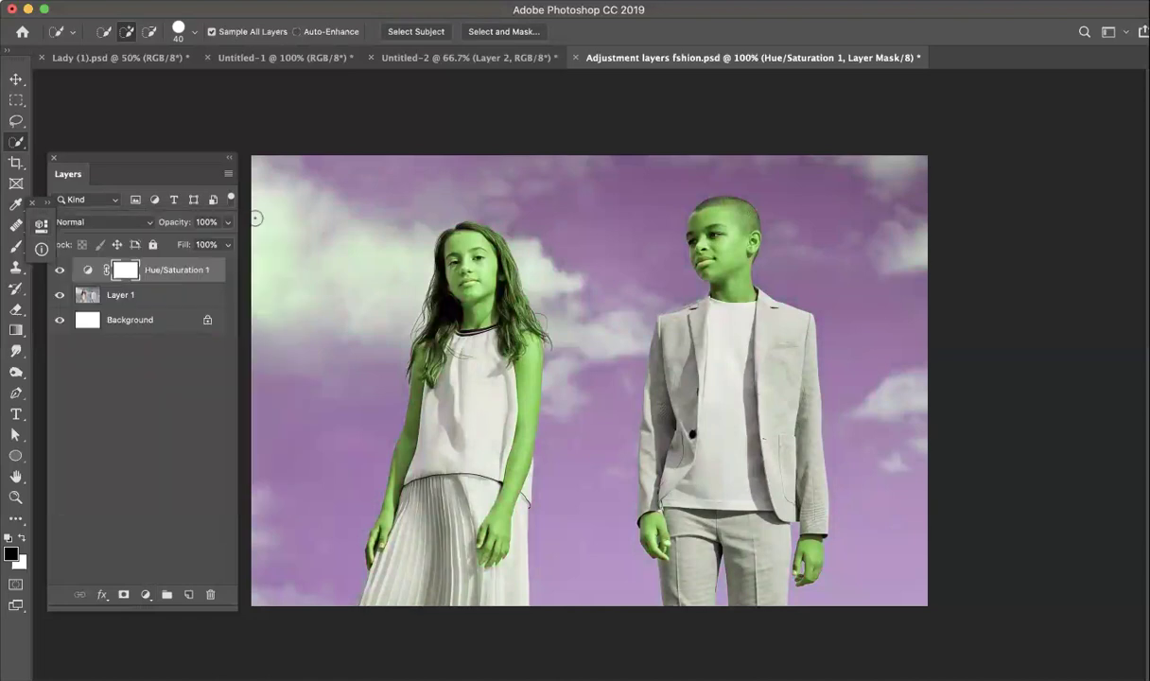
{"action": "left_click", "coordinate": [161, 414]}
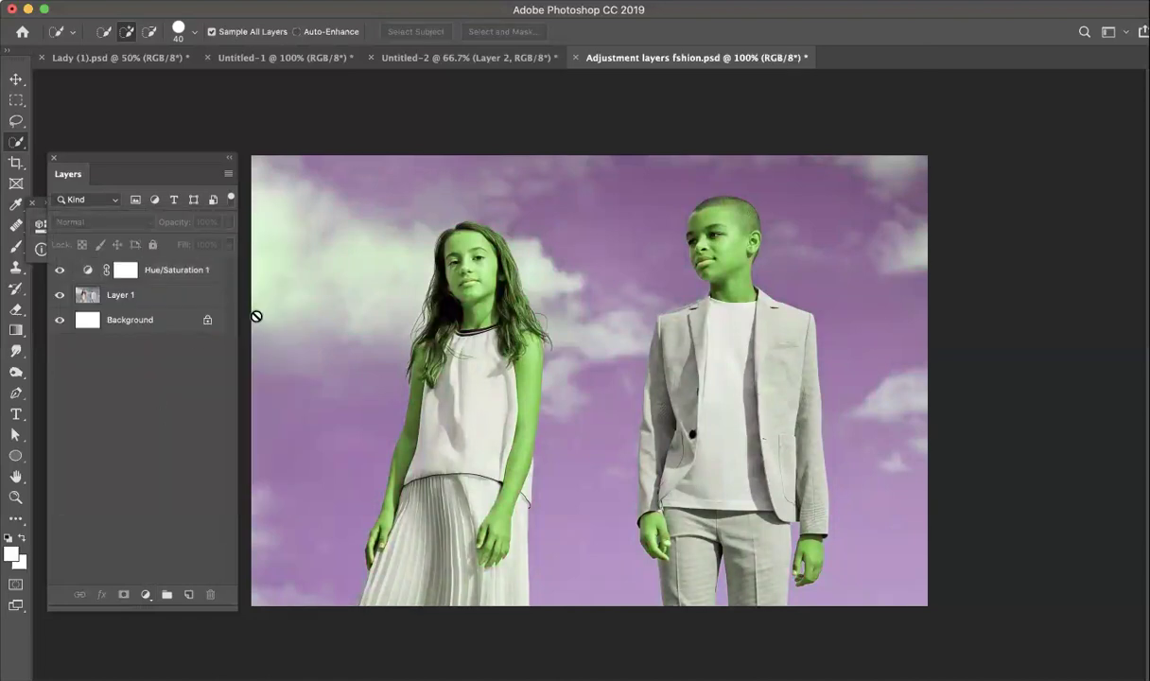
{"action": "left_click", "coordinate": [60, 270]}
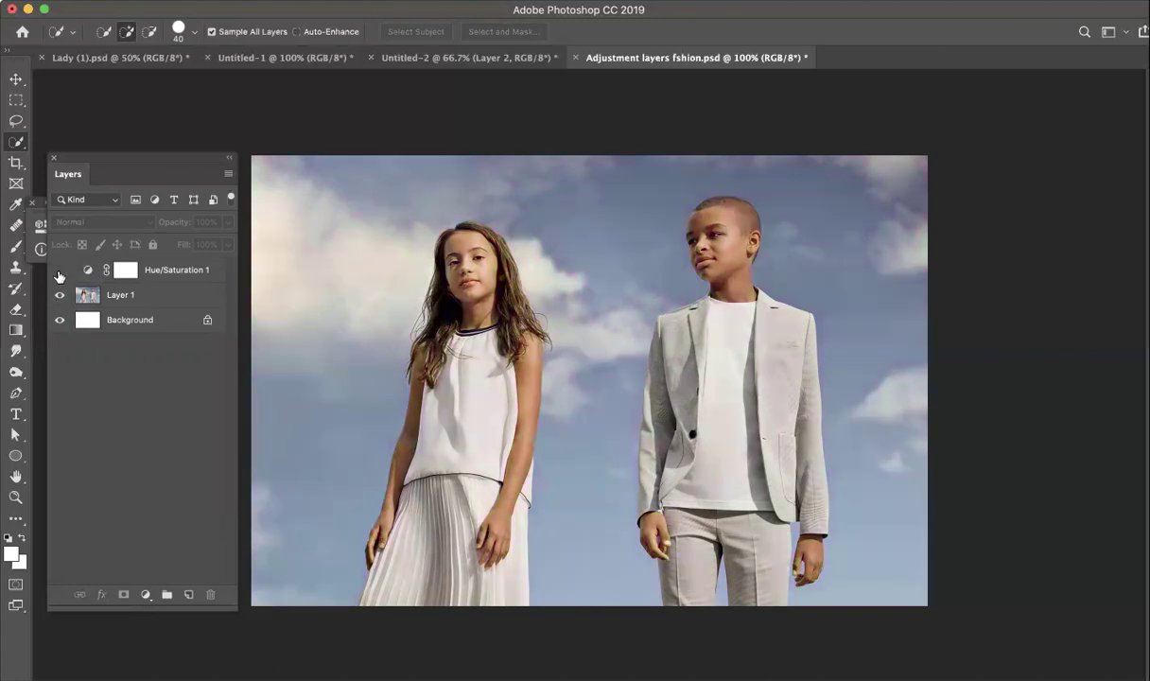
{"action": "left_click", "coordinate": [60, 270]}
{"action": "left_click", "coordinate": [59, 270]}
{"action": "left_click", "coordinate": [60, 270]}
Lower Hue/Saturation 1 to 55% opacity, then drag the layer to the trash.
{"action": "left_click", "coordinate": [164, 263]}
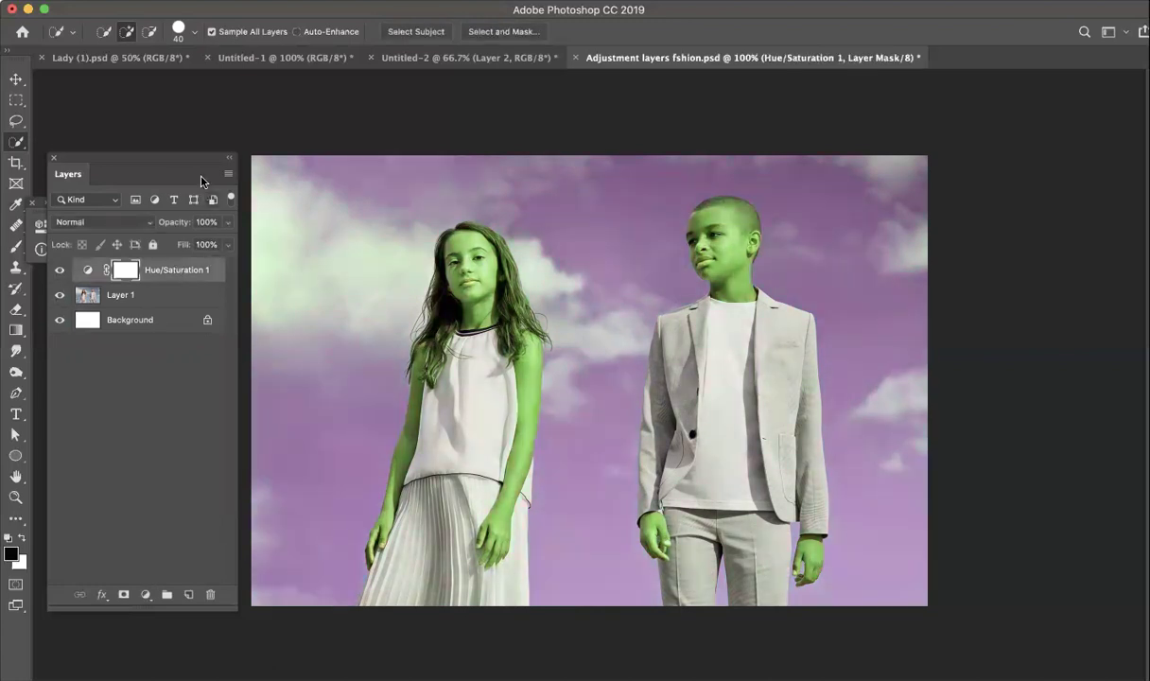
{"action": "left_click", "coordinate": [227, 223]}
{"action": "left_click_drag", "start_coordinate": [217, 243], "coordinate": [185, 243]}
{"action": "left_click", "coordinate": [121, 380]}
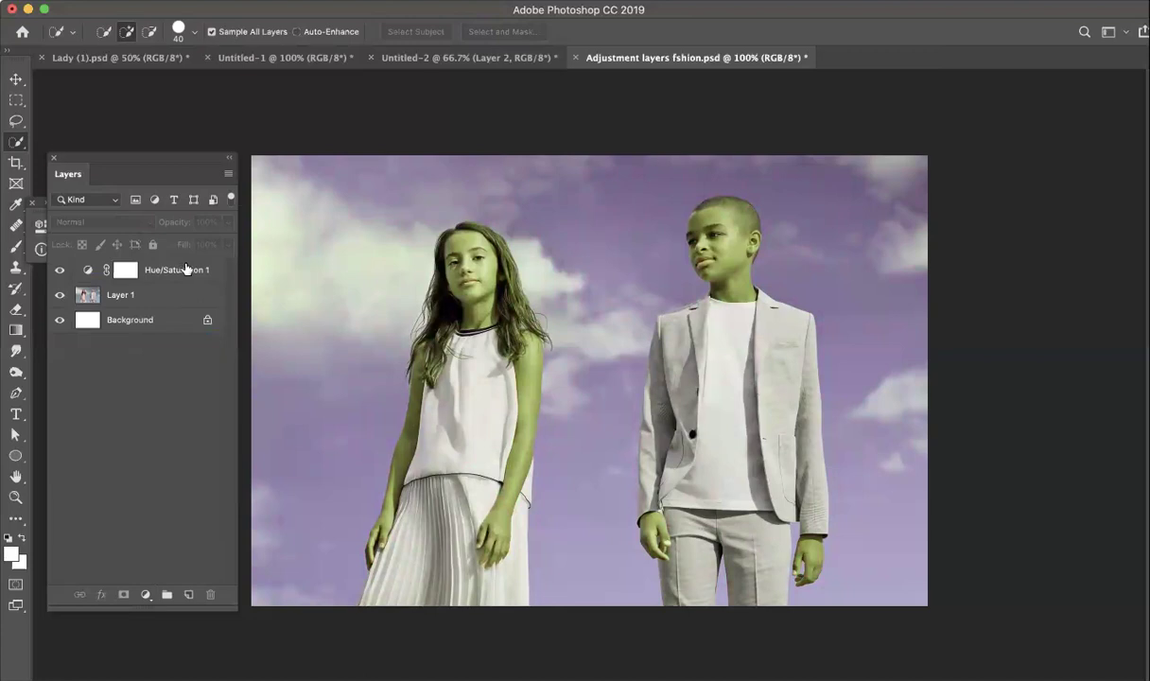
{"action": "left_click", "coordinate": [178, 267]}
{"action": "left_click_drag", "start_coordinate": [173, 273], "coordinate": [210, 595]}
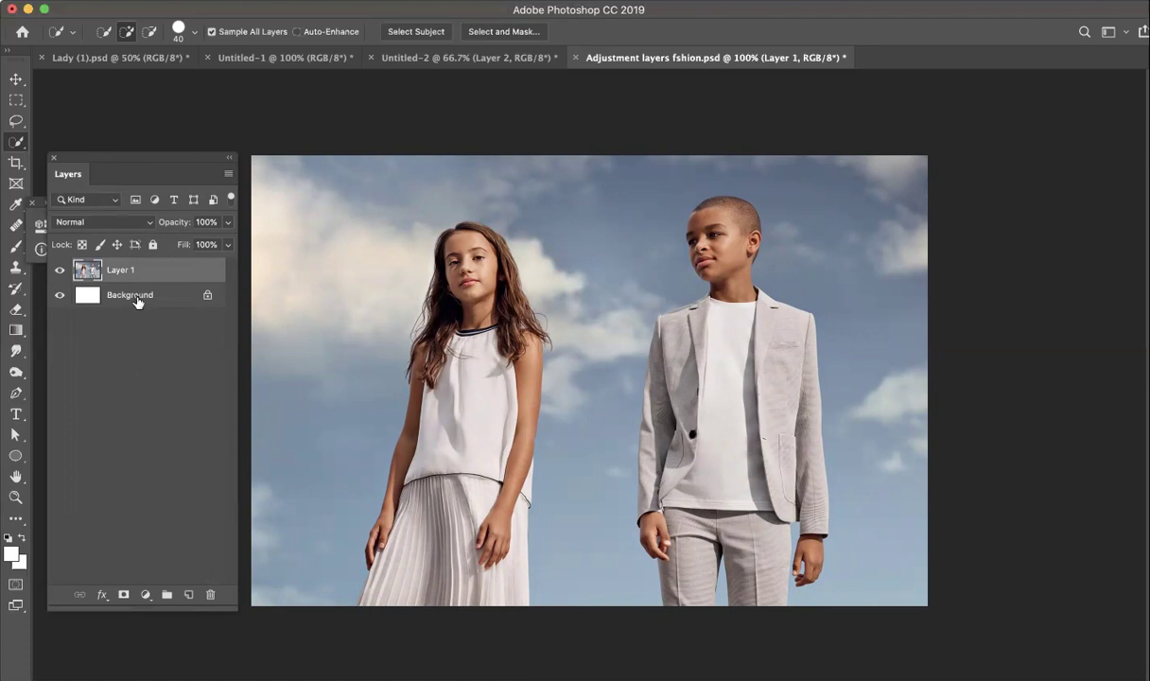
Restore the deleted Hue/Saturation 1 layer, then drag it to the trash again.
{"action": "key", "text": "super+shift+z"}
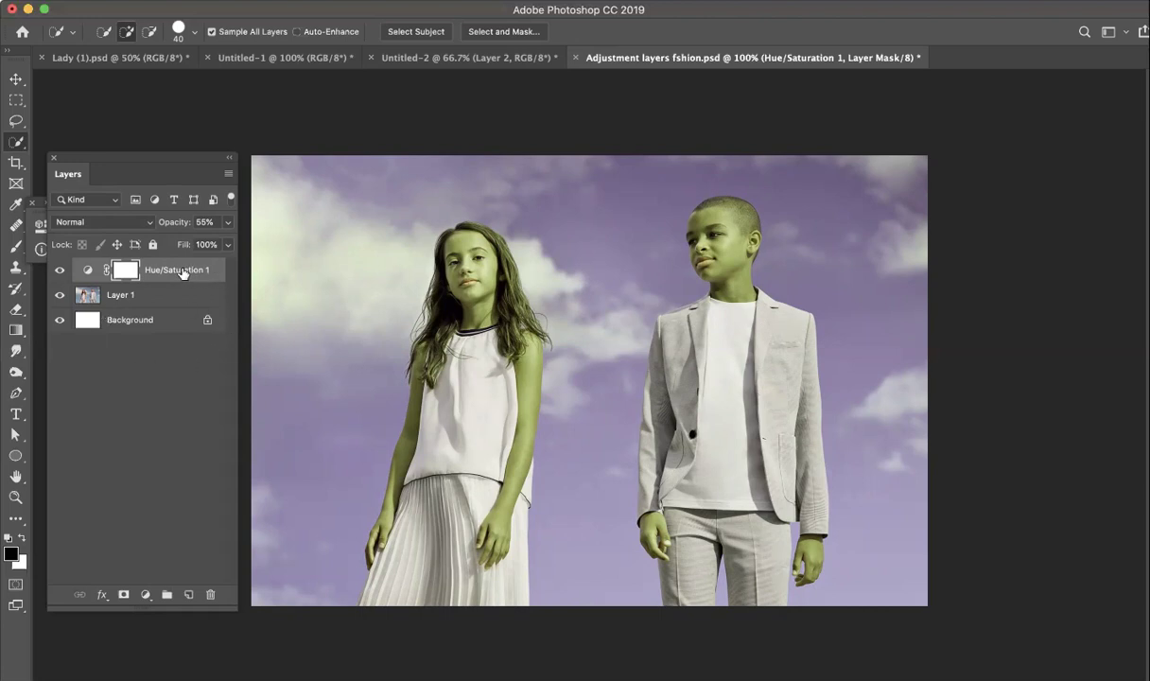
{"action": "left_click_drag", "start_coordinate": [176, 261], "coordinate": [210, 594]}
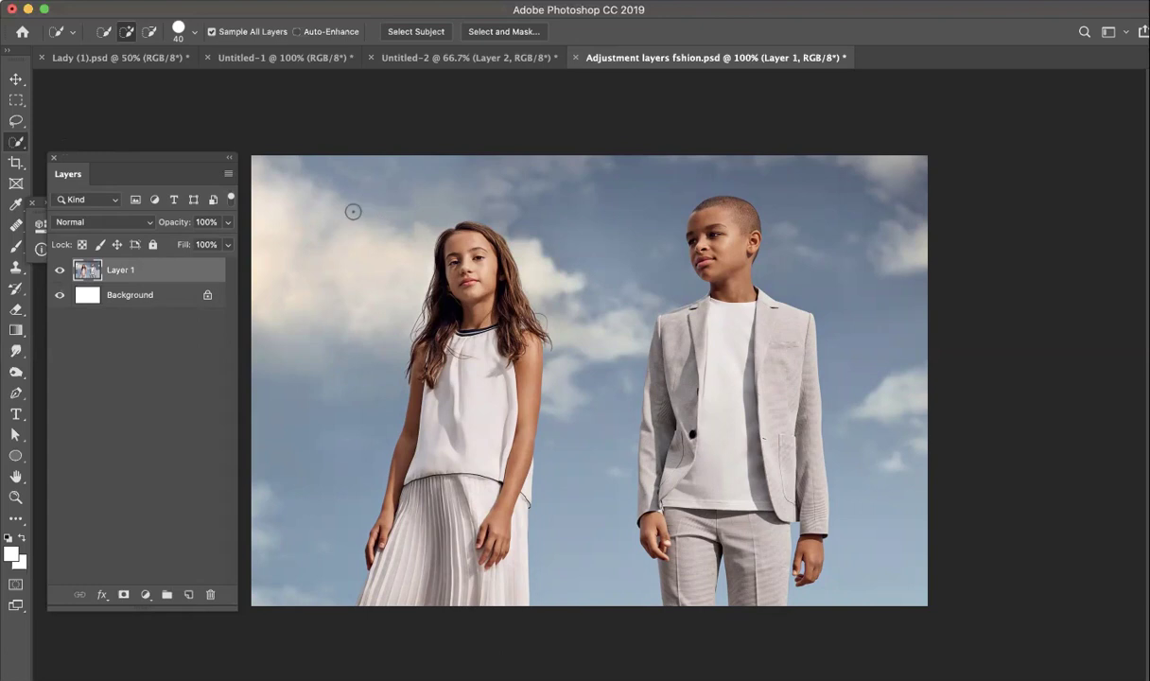
Quick-select around the children, shrink the brush to 9, and subtract the gap beside the boy's hand.
{"action": "mouse_move", "coordinate": [370, 197]}
{"action": "left_mouse_down"}
{"action": "mouse_move", "coordinate": [423, 190]}
{"action": "mouse_move", "coordinate": [547, 200]}
{"action": "mouse_move", "coordinate": [614, 180]}
{"action": "mouse_move", "coordinate": [701, 185]}
{"action": "mouse_move", "coordinate": [794, 219]}
{"action": "mouse_move", "coordinate": [836, 263]}
{"action": "mouse_move", "coordinate": [856, 341]}
{"action": "mouse_move", "coordinate": [870, 423]}
{"action": "mouse_move", "coordinate": [859, 539]}
{"action": "left_mouse_up"}
{"action": "left_click_drag", "start_coordinate": [593, 331], "coordinate": [589, 511]}
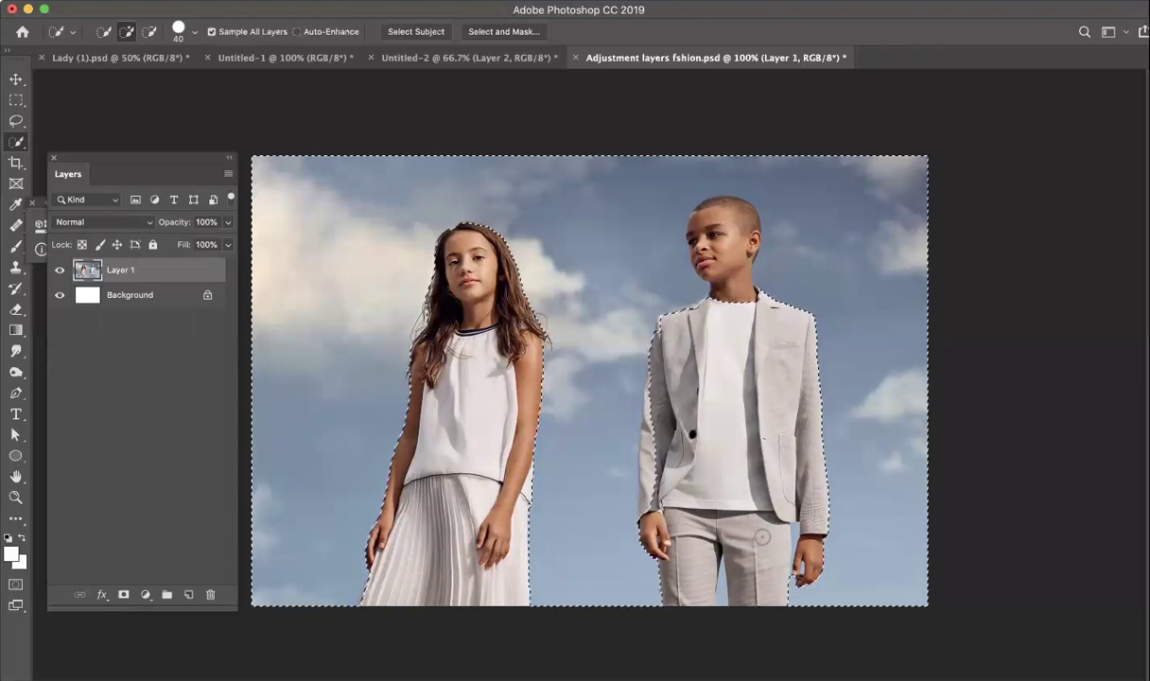
{"action": "scroll", "coordinate": [811, 557], "scroll_direction": "up", "scroll_amount": 5}
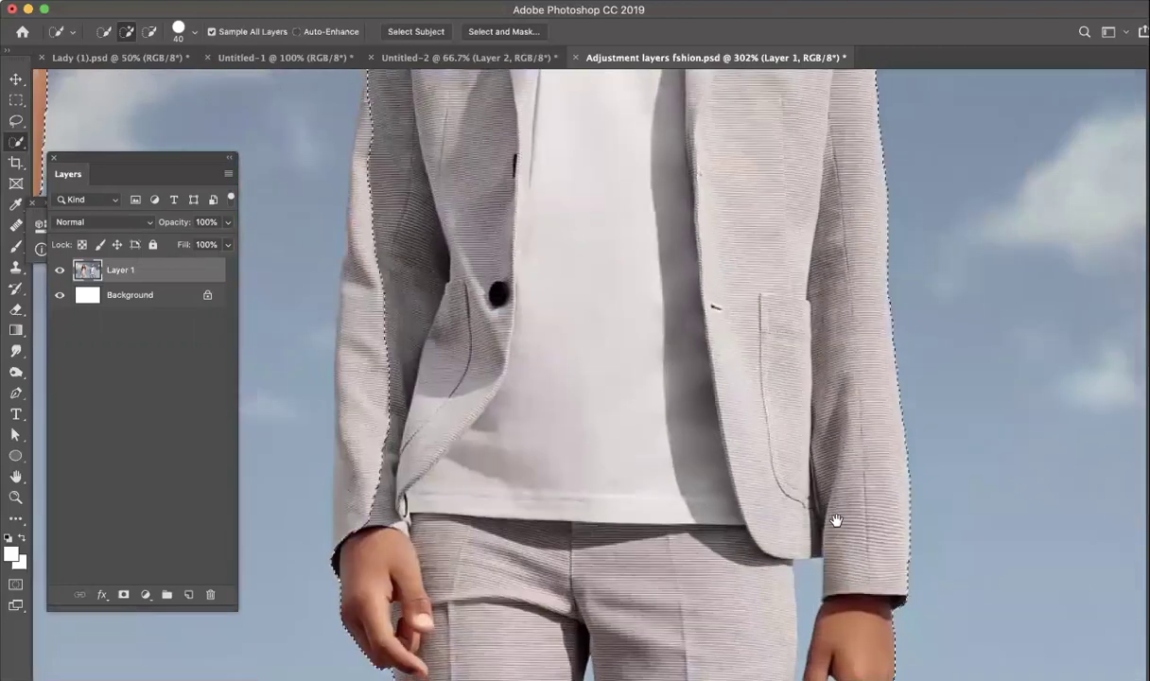
{"action": "left_click_drag", "start_coordinate": [836, 519], "coordinate": [788, 423]}
{"action": "key", "text": "bracketleft"}
{"action": "key", "text": "bracketleft"}
{"action": "key", "text": "bracketleft"}
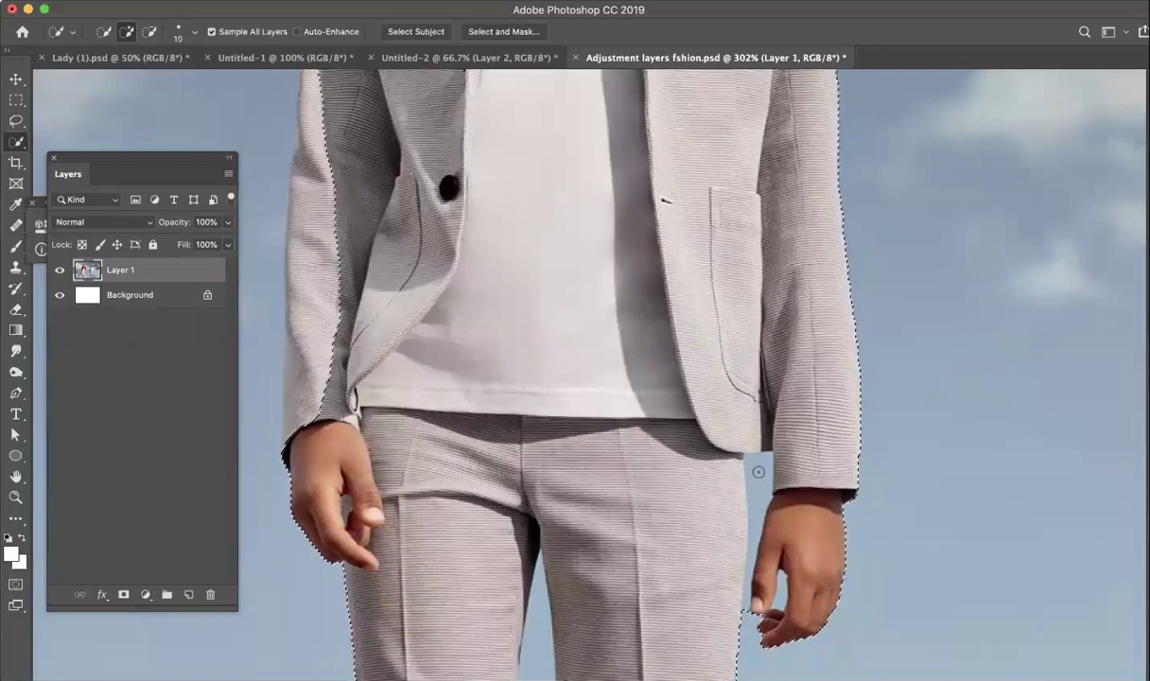
{"action": "key", "text": "bracketleft"}
{"action": "key", "text": "alt"}
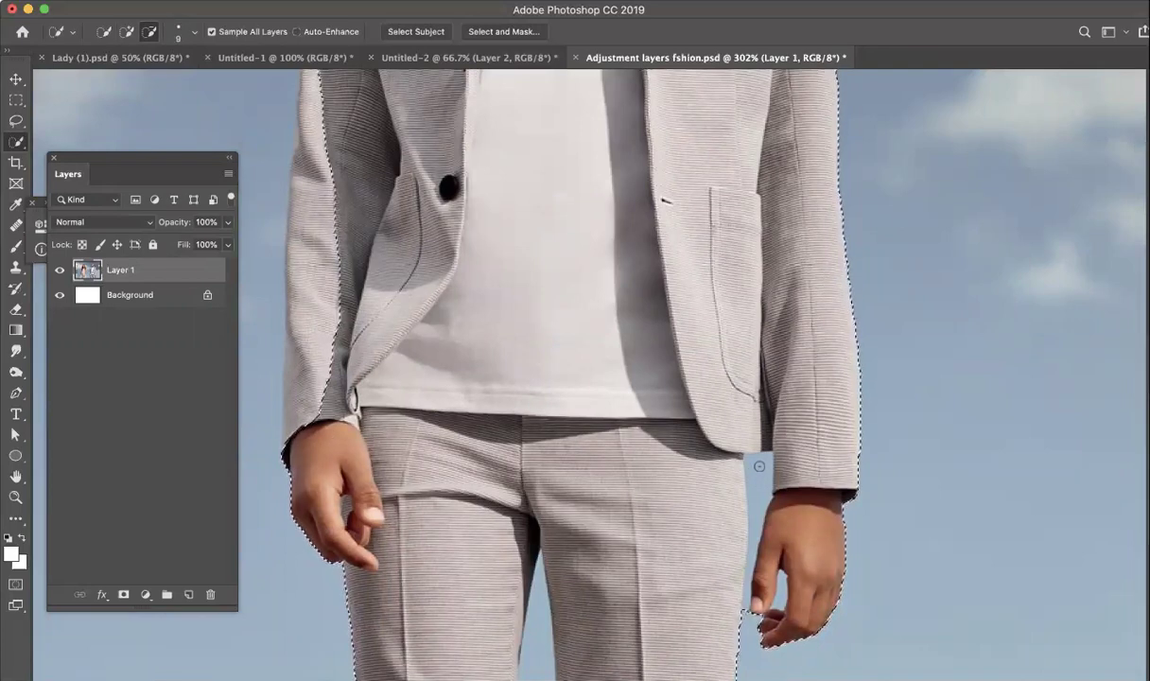
{"action": "left_click", "coordinate": [759, 468], "text": "alt"}
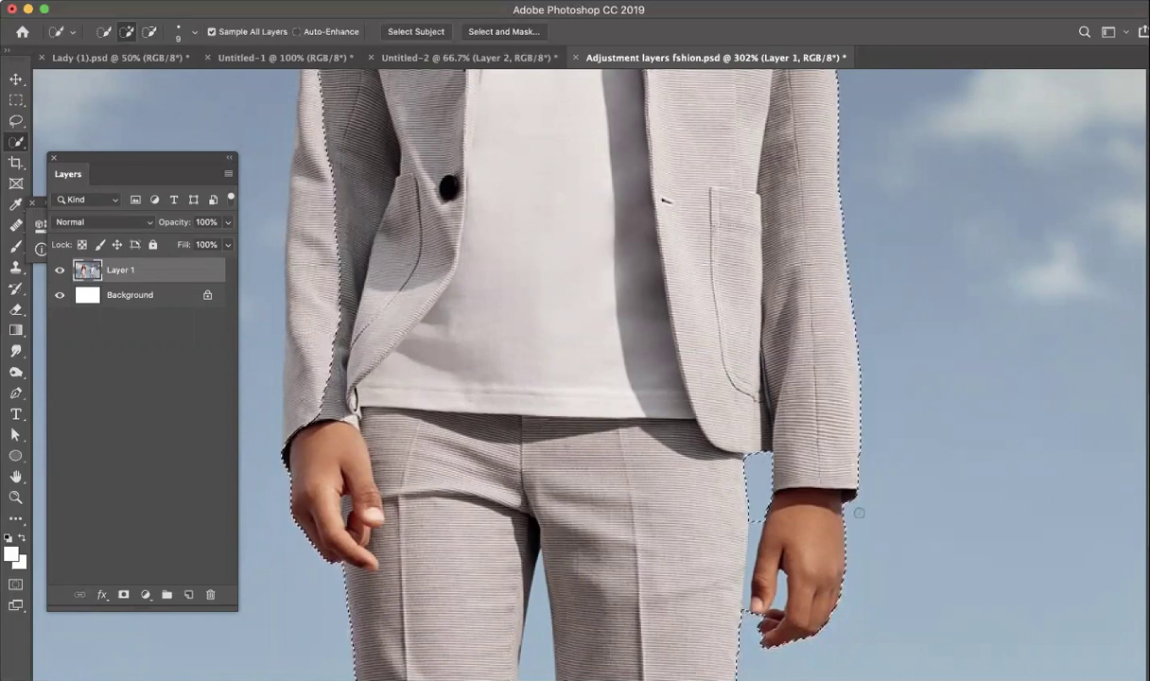
Add the gap between the boy's legs and the top of his head to the selection.
{"action": "scroll", "coordinate": [891, 490], "scroll_direction": "down", "scroll_amount": 5}
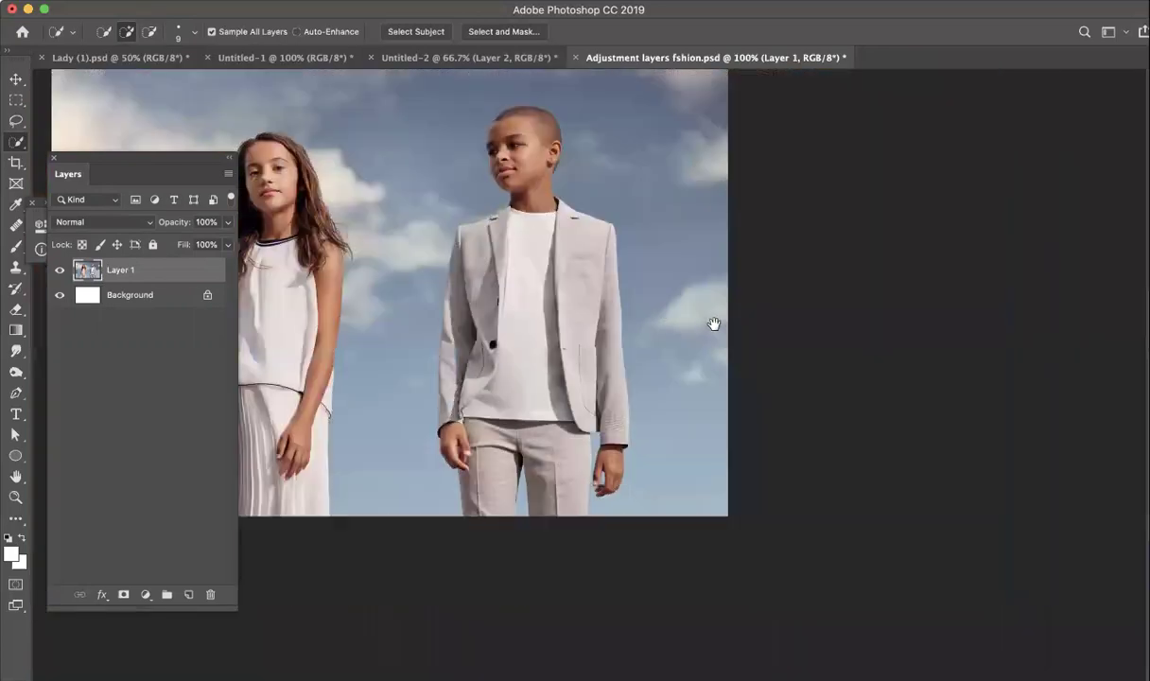
{"action": "scroll", "coordinate": [664, 311], "scroll_direction": "left", "scroll_amount": 5}
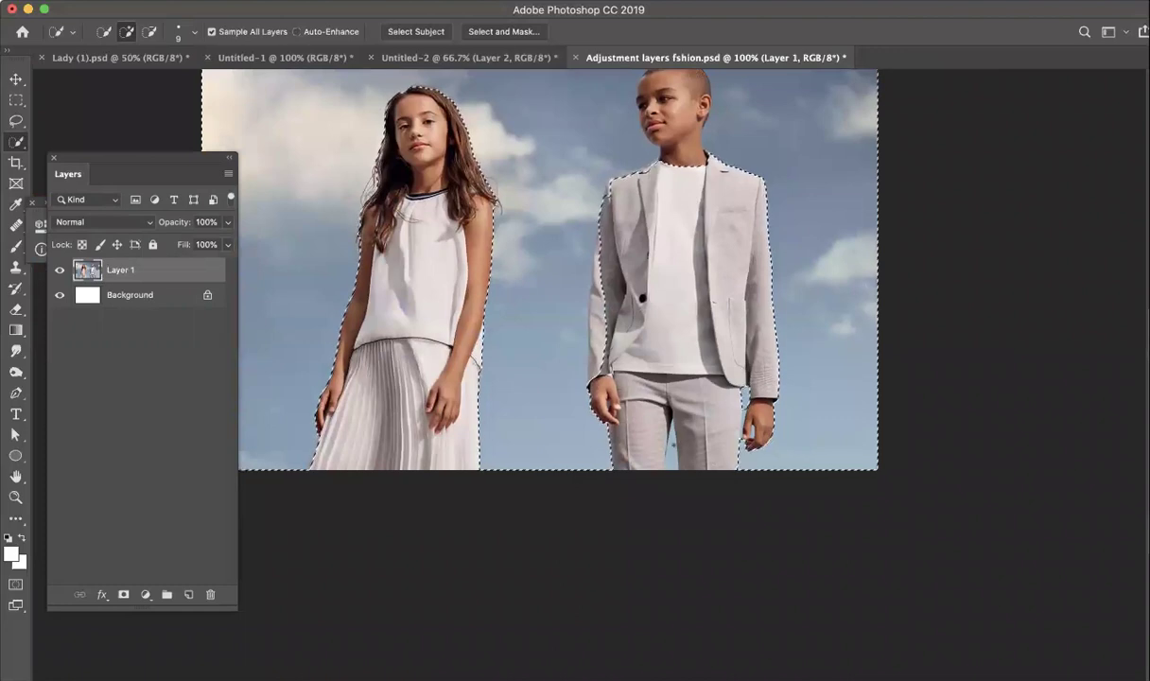
{"action": "left_click_drag", "start_coordinate": [670, 440], "coordinate": [675, 402]}
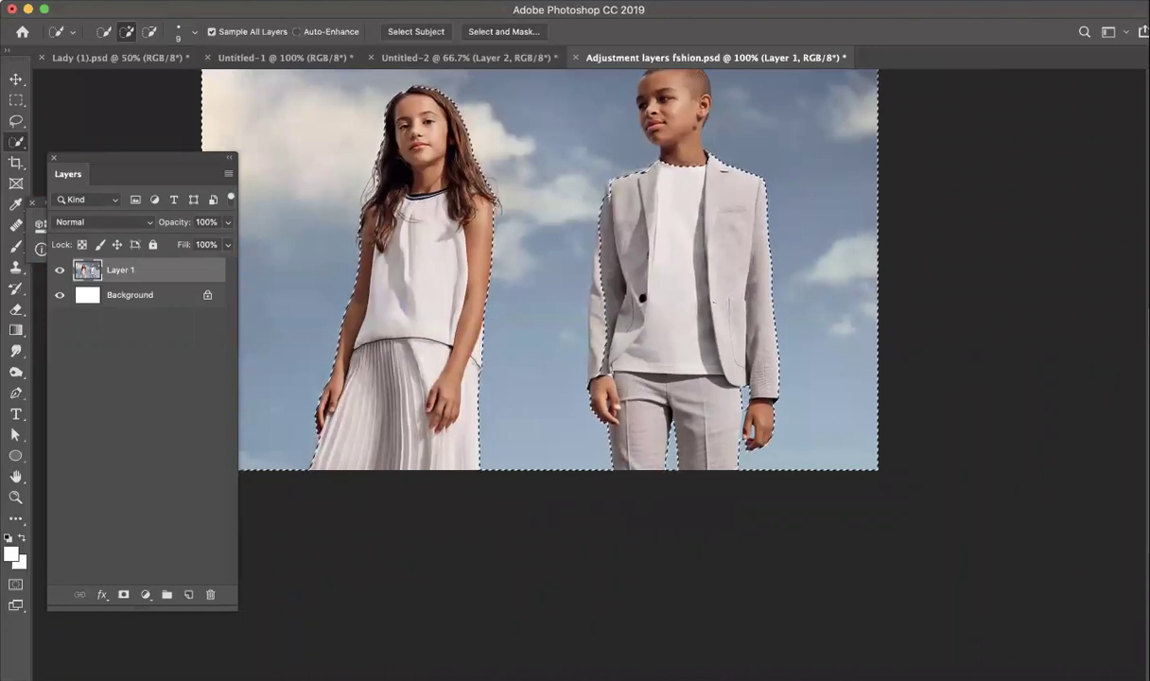
{"action": "scroll", "coordinate": [539, 270], "scroll_direction": "up", "scroll_amount": 2}
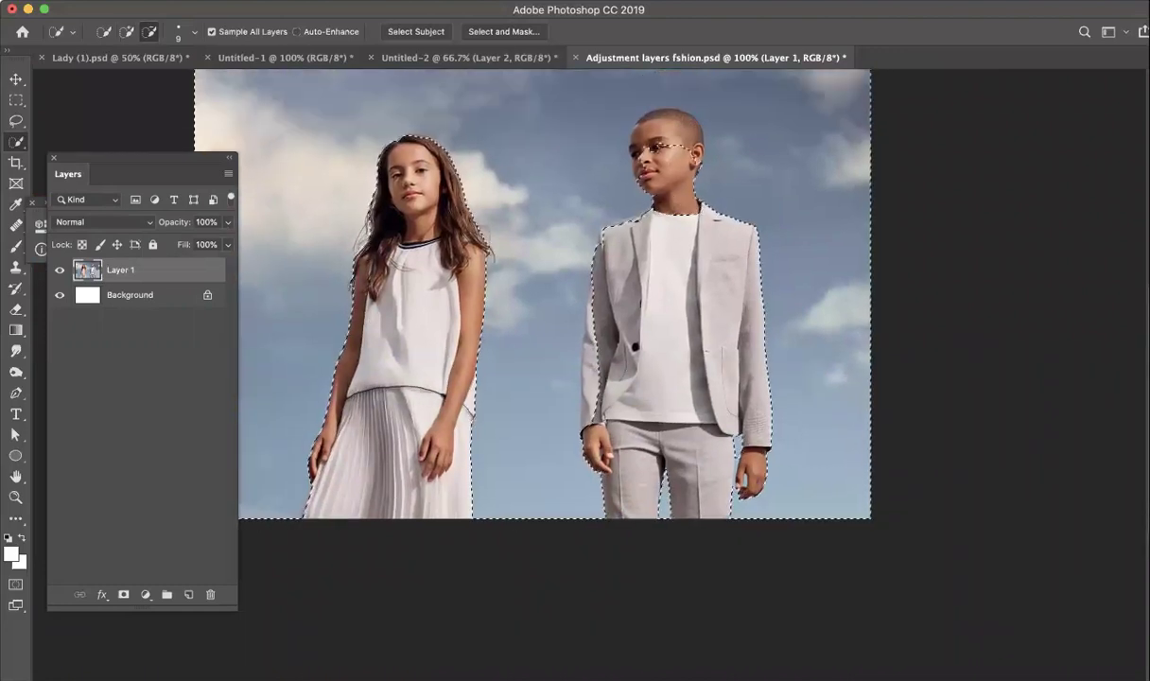
{"action": "left_click_drag", "start_coordinate": [670, 149], "coordinate": [662, 113]}
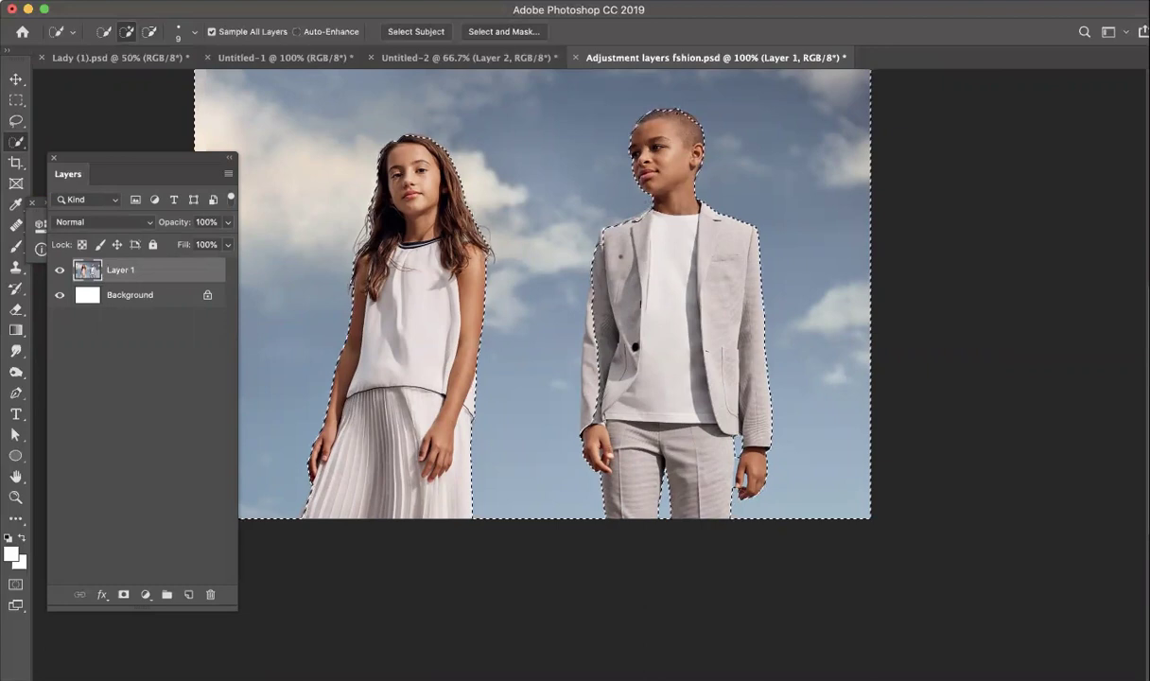
{"action": "left_click_drag", "start_coordinate": [498, 236], "coordinate": [581, 267]}
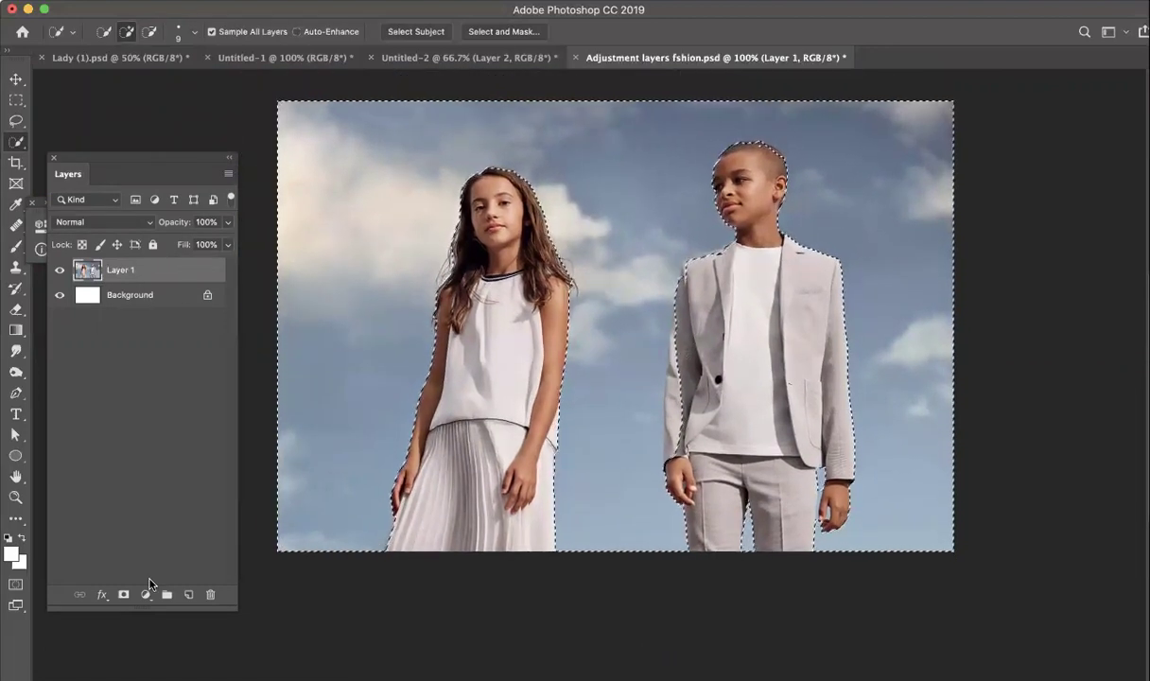
Add a masked Hue/Saturation layer with Hue +44 and Saturation +29 to make the sky purple.
{"action": "left_click", "coordinate": [146, 594]}
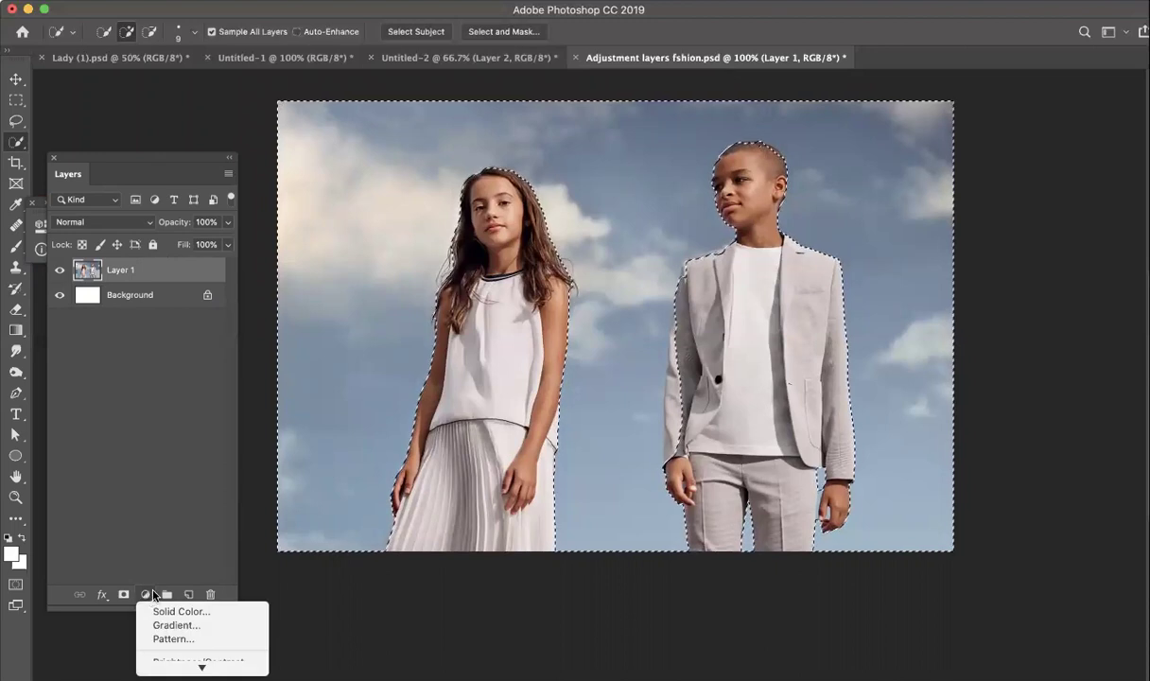
{"action": "scroll", "coordinate": [194, 530], "scroll_direction": "down", "scroll_amount": 3}
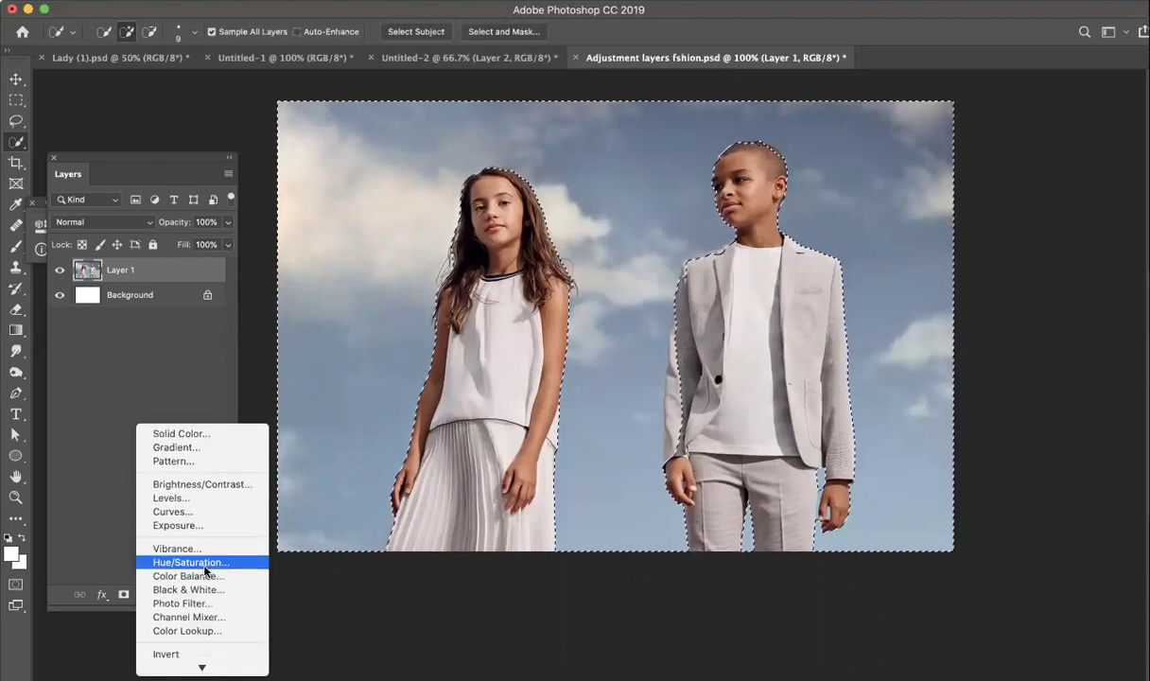
{"action": "left_click", "coordinate": [205, 564]}
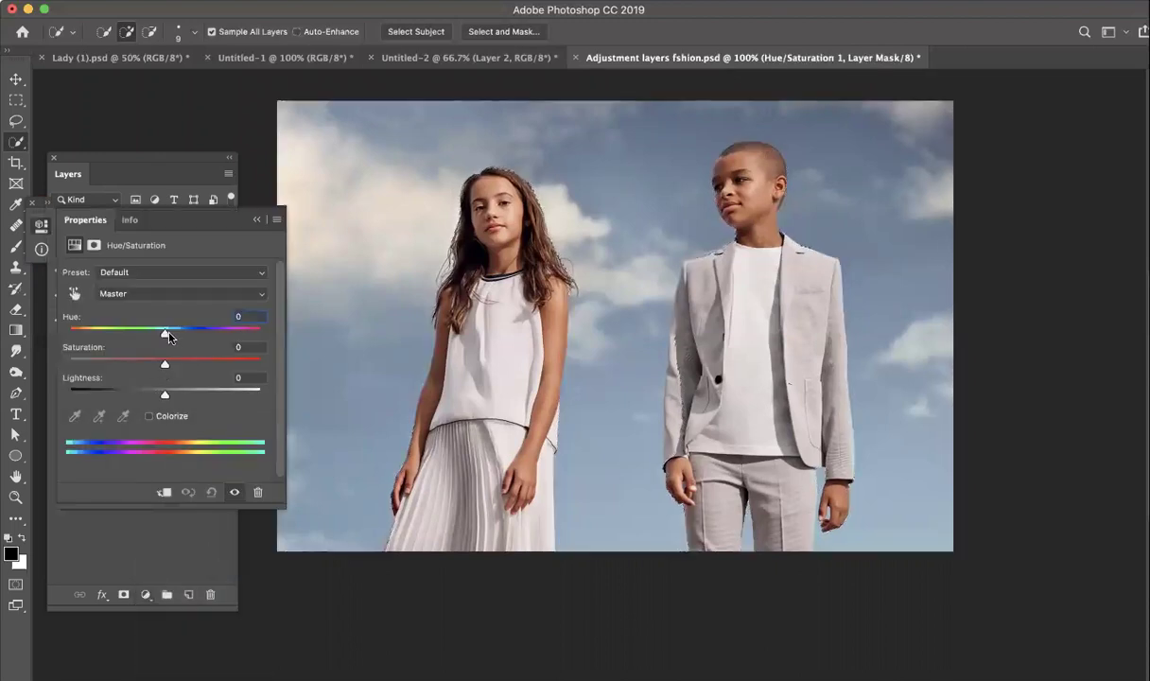
{"action": "mouse_move", "coordinate": [164, 331]}
{"action": "left_mouse_down"}
{"action": "mouse_move", "coordinate": [220, 326]}
{"action": "mouse_move", "coordinate": [127, 325]}
{"action": "mouse_move", "coordinate": [239, 331]}
{"action": "mouse_move", "coordinate": [108, 334]}
{"action": "mouse_move", "coordinate": [176, 345]}
{"action": "mouse_move", "coordinate": [212, 330]}
{"action": "mouse_move", "coordinate": [184, 358]}
{"action": "mouse_move", "coordinate": [217, 354]}
{"action": "mouse_move", "coordinate": [164, 342]}
{"action": "mouse_move", "coordinate": [186, 330]}
{"action": "mouse_move", "coordinate": [142, 329]}
{"action": "mouse_move", "coordinate": [162, 330]}
{"action": "left_mouse_up"}
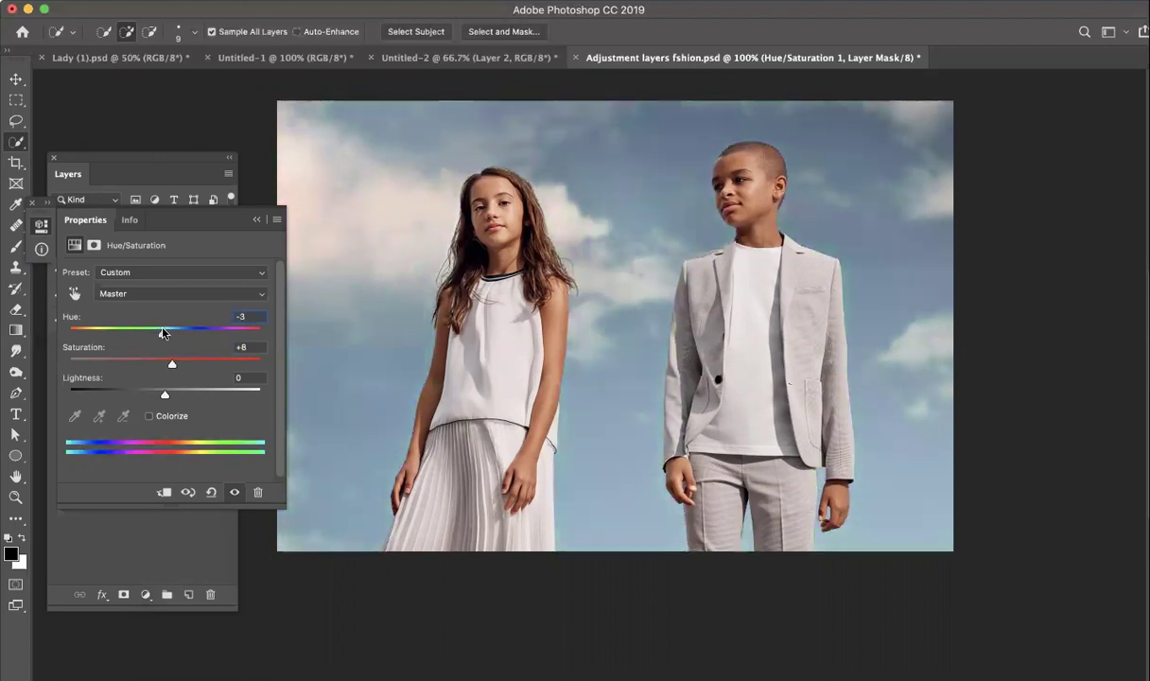
{"action": "left_click", "coordinate": [253, 222]}
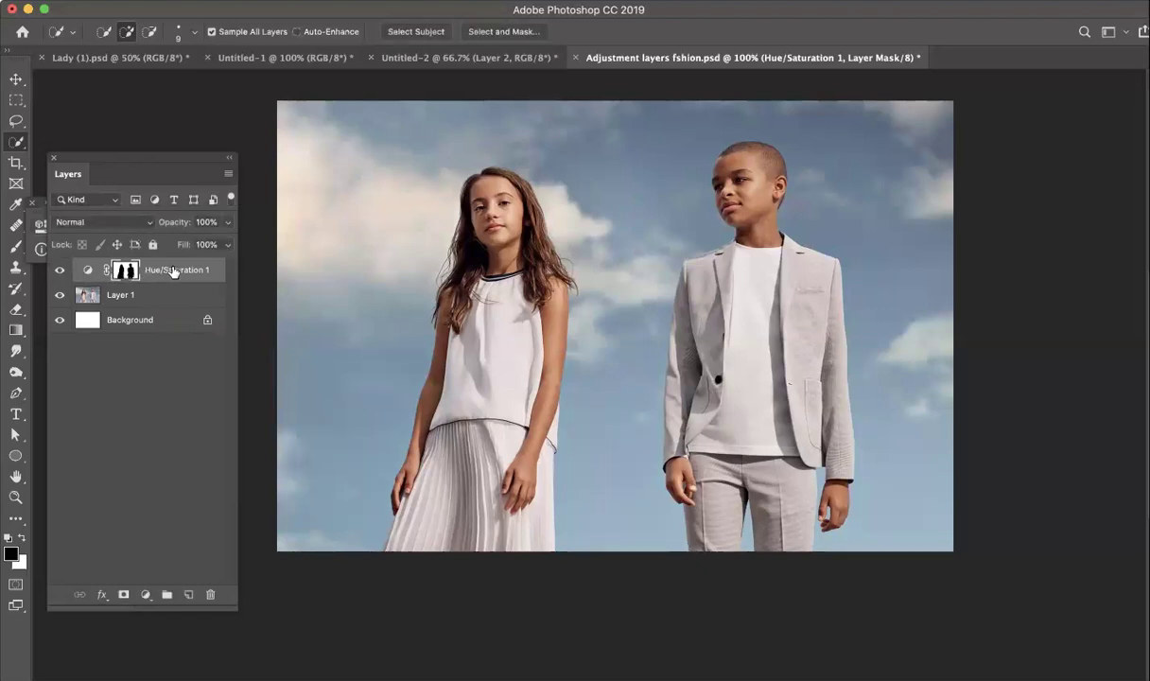
{"action": "double_click", "coordinate": [86, 269]}
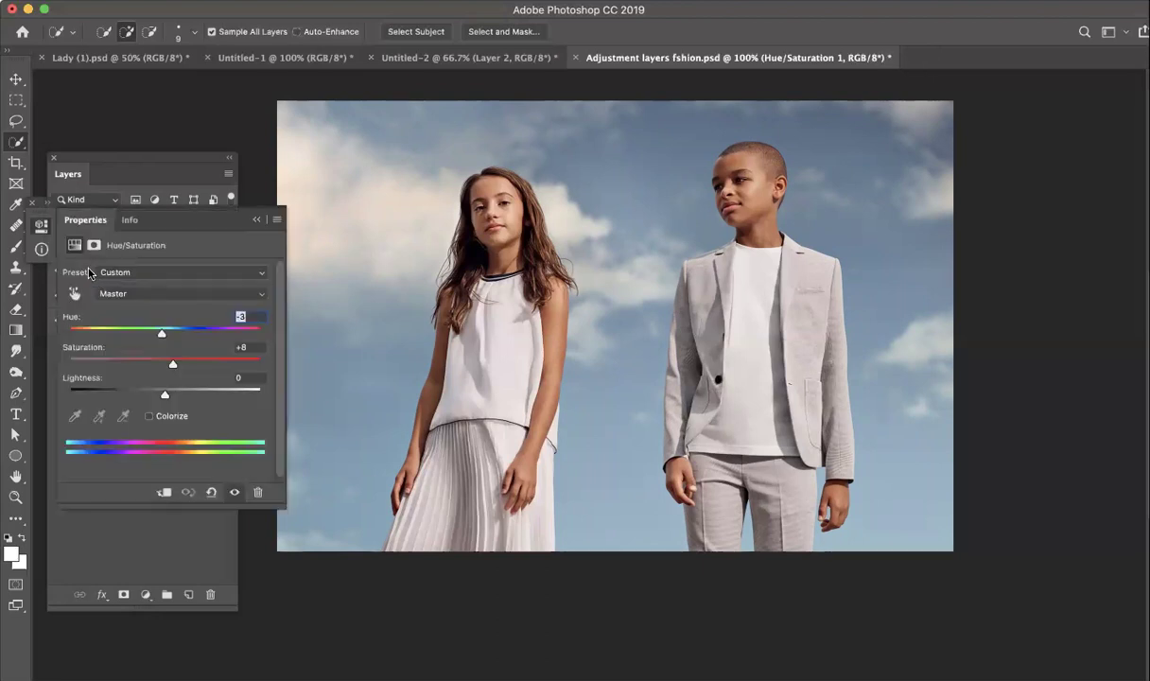
{"action": "left_click_drag", "start_coordinate": [162, 332], "coordinate": [193, 365]}
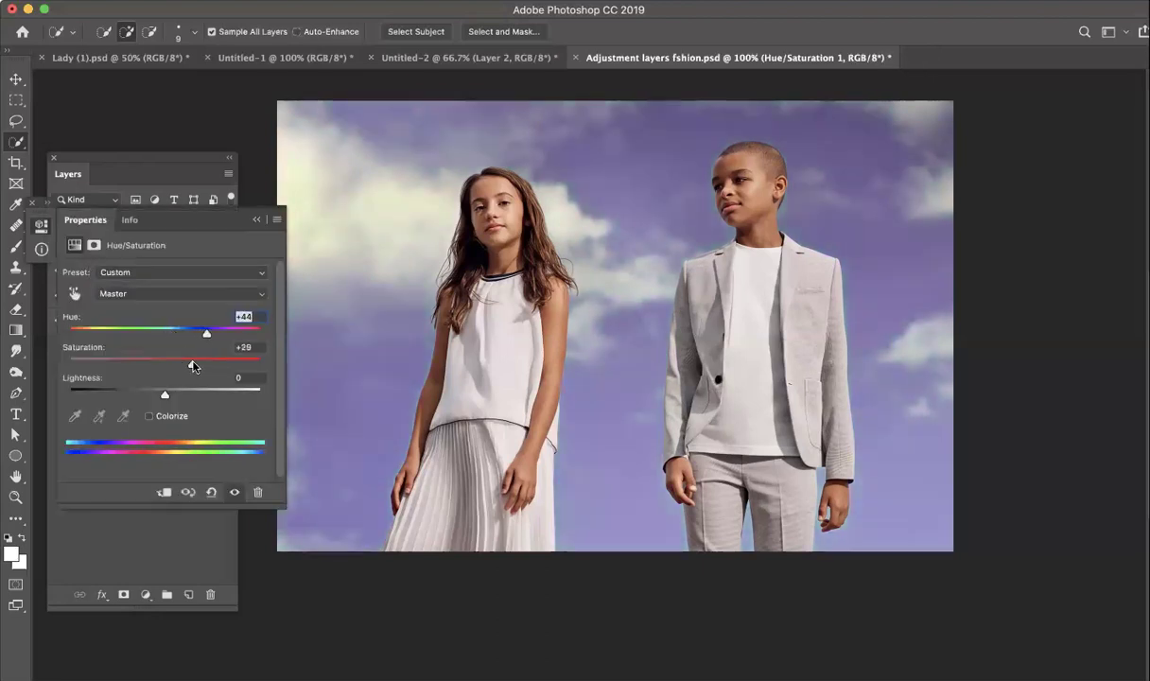
{"action": "left_click", "coordinate": [173, 167]}
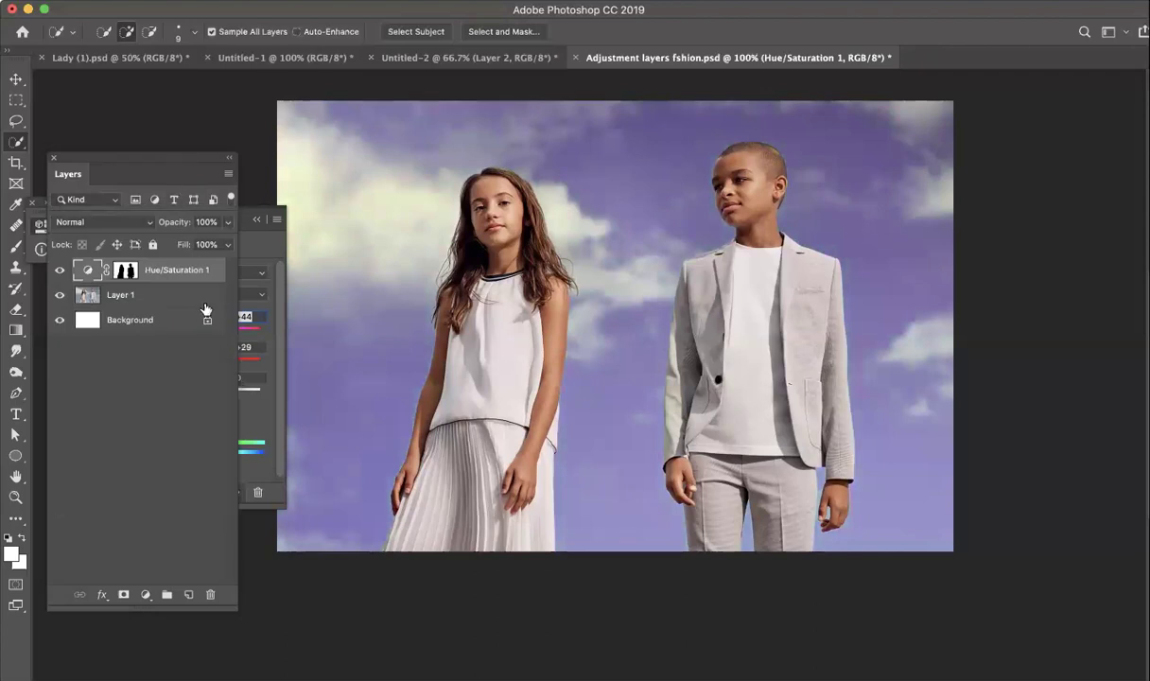
Toggle the Hue/Saturation 1 eye to compare the purple sky, leaving it visible.
{"action": "left_click", "coordinate": [60, 272]}
{"action": "left_click", "coordinate": [60, 272]}
{"action": "left_click", "coordinate": [59, 273]}
{"action": "left_click", "coordinate": [58, 272]}
{"action": "left_click", "coordinate": [59, 272]}
{"action": "left_click", "coordinate": [59, 272]}
{"action": "left_click", "coordinate": [58, 272]}
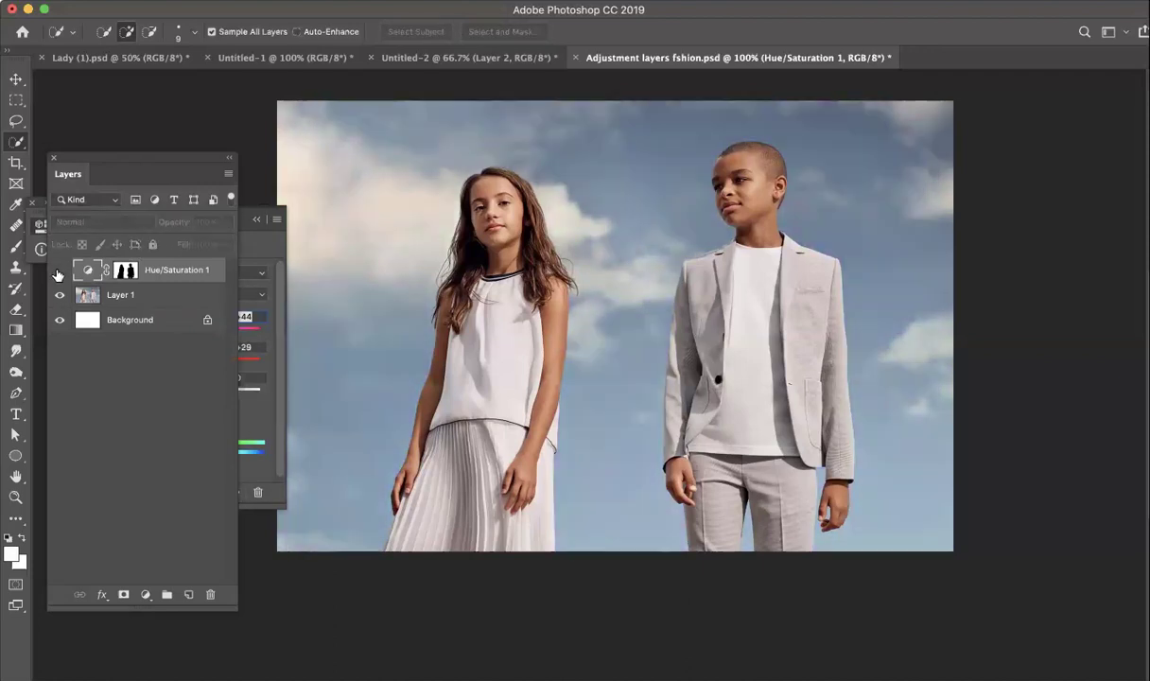
{"action": "left_click", "coordinate": [59, 272]}
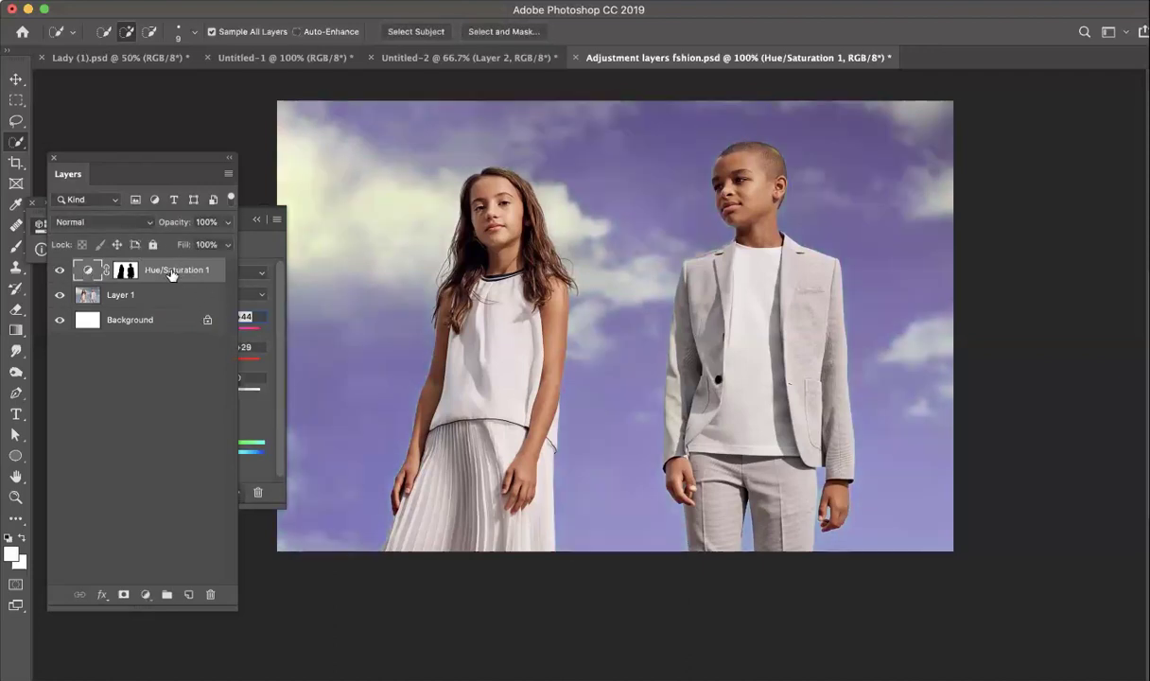
{"action": "left_click_drag", "start_coordinate": [176, 268], "coordinate": [199, 548]}
Zoom in on the girl and quick-select her pleated skirt on Layer 1, refining around her hand.
{"action": "left_click", "coordinate": [478, 333]}
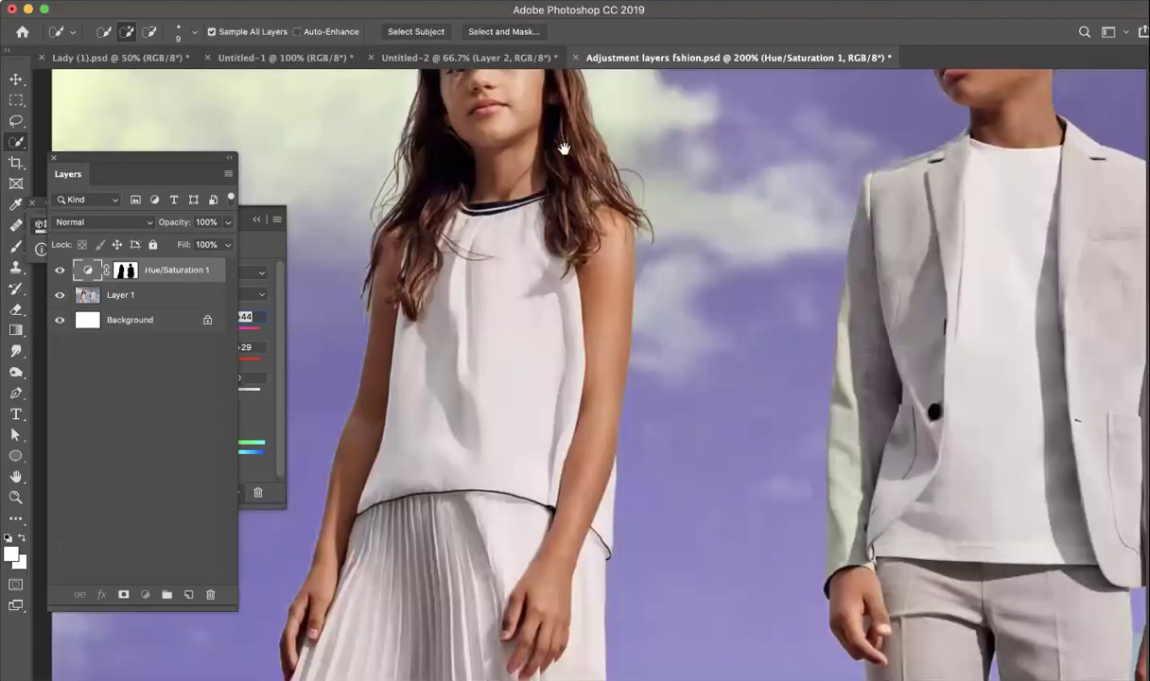
{"action": "left_click_drag", "start_coordinate": [500, 346], "coordinate": [563, 148]}
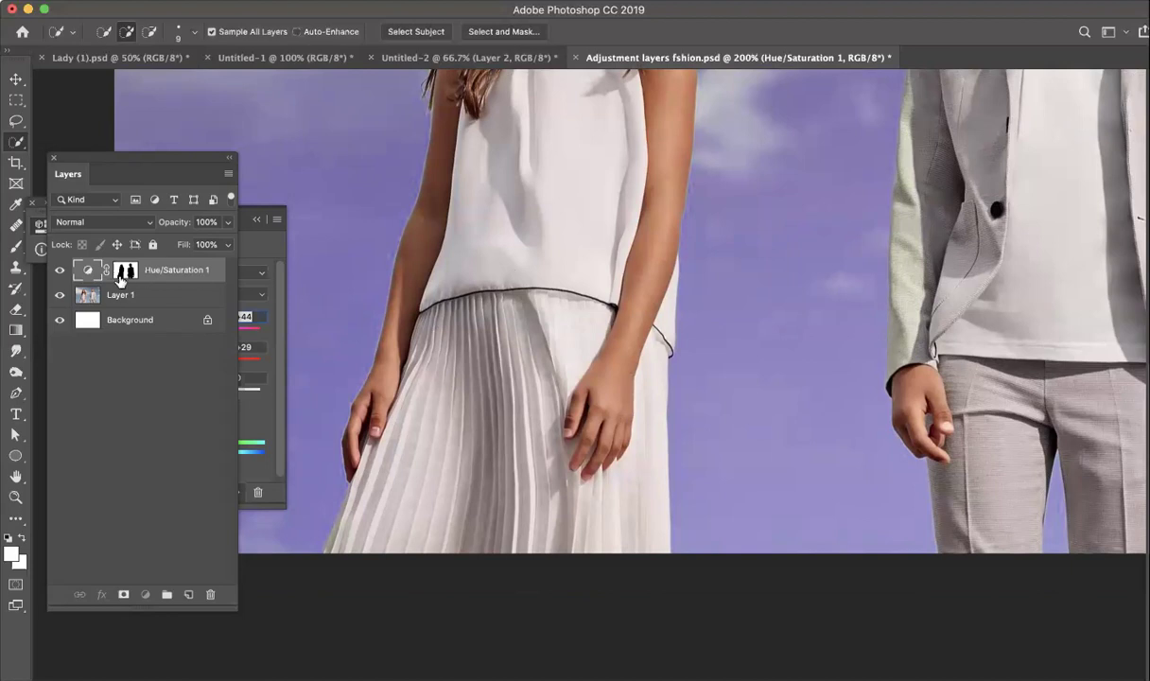
{"action": "left_click", "coordinate": [132, 296]}
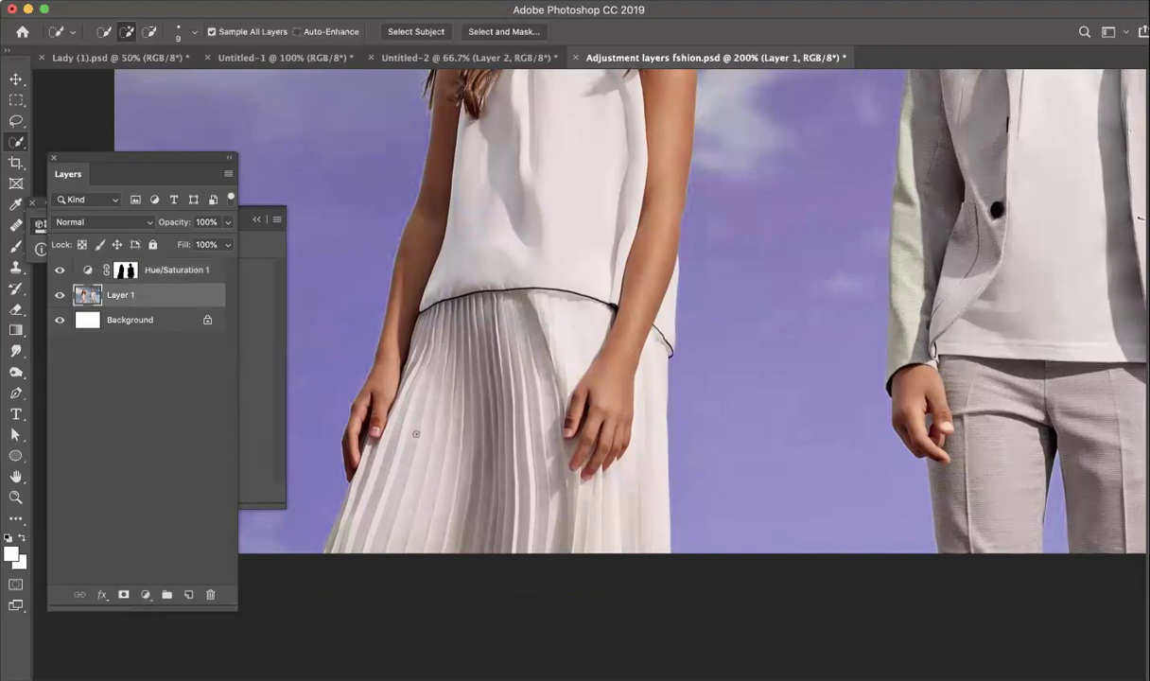
{"action": "left_click_drag", "start_coordinate": [373, 524], "coordinate": [442, 433]}
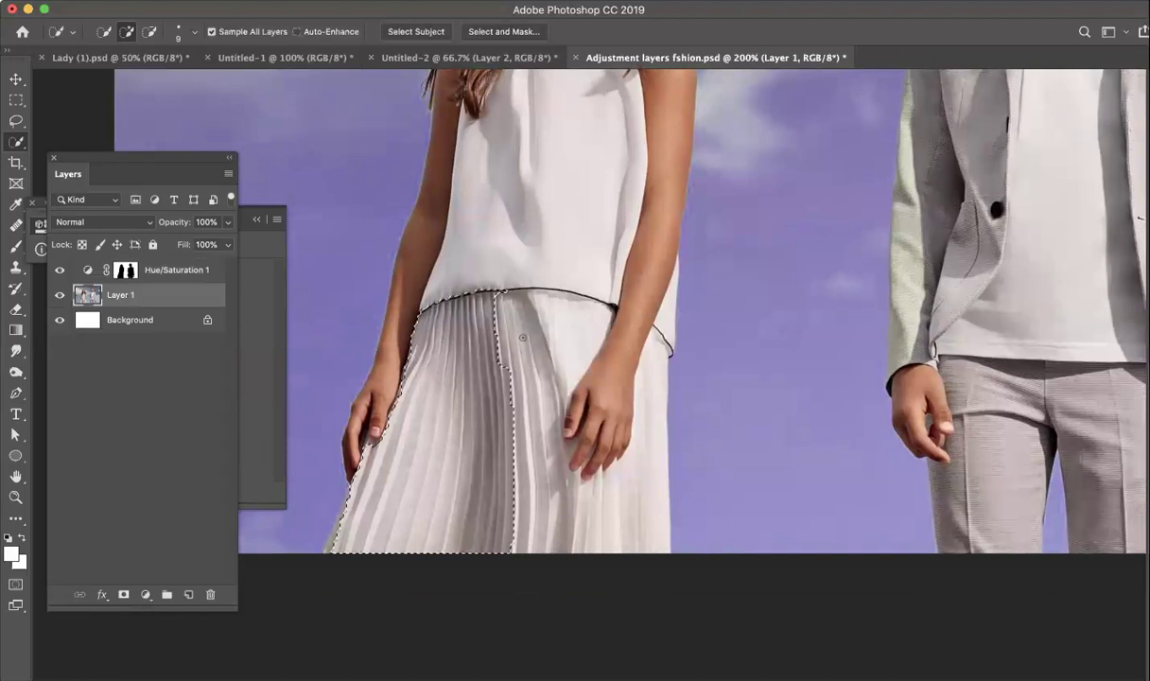
{"action": "left_click_drag", "start_coordinate": [521, 336], "coordinate": [567, 331]}
{"action": "mouse_move", "coordinate": [533, 397]}
{"action": "left_mouse_down"}
{"action": "mouse_move", "coordinate": [537, 476]}
{"action": "mouse_move", "coordinate": [556, 507]}
{"action": "mouse_move", "coordinate": [617, 485]}
{"action": "left_mouse_up"}
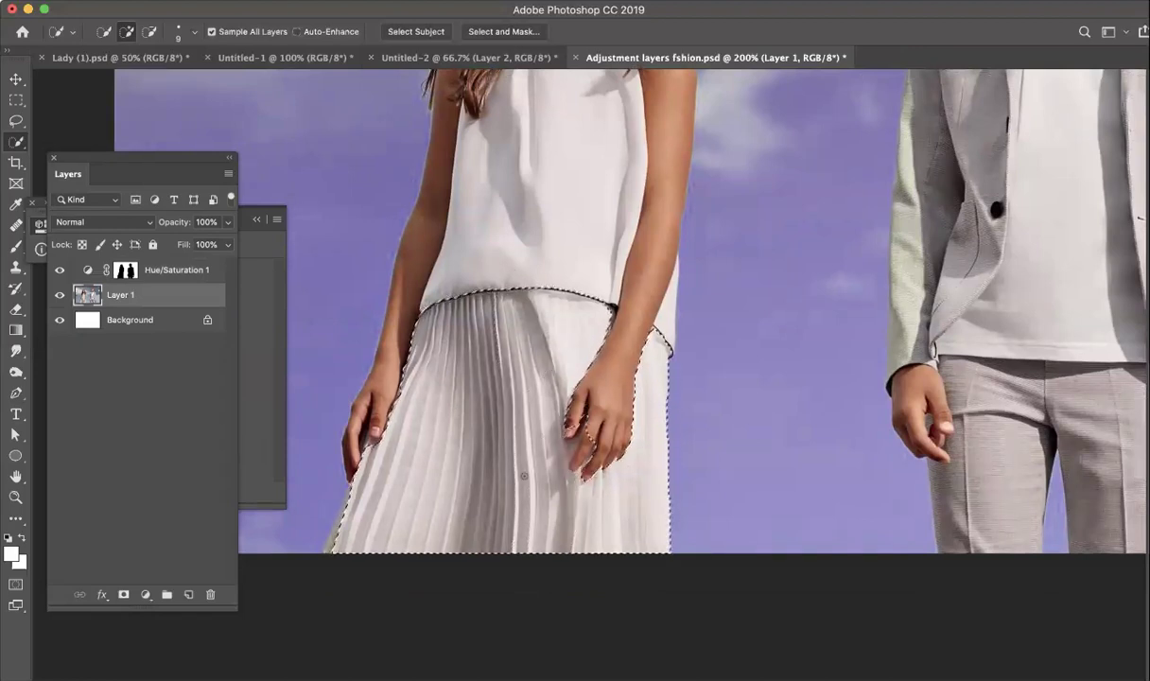
{"action": "left_click_drag", "start_coordinate": [639, 441], "coordinate": [556, 440]}
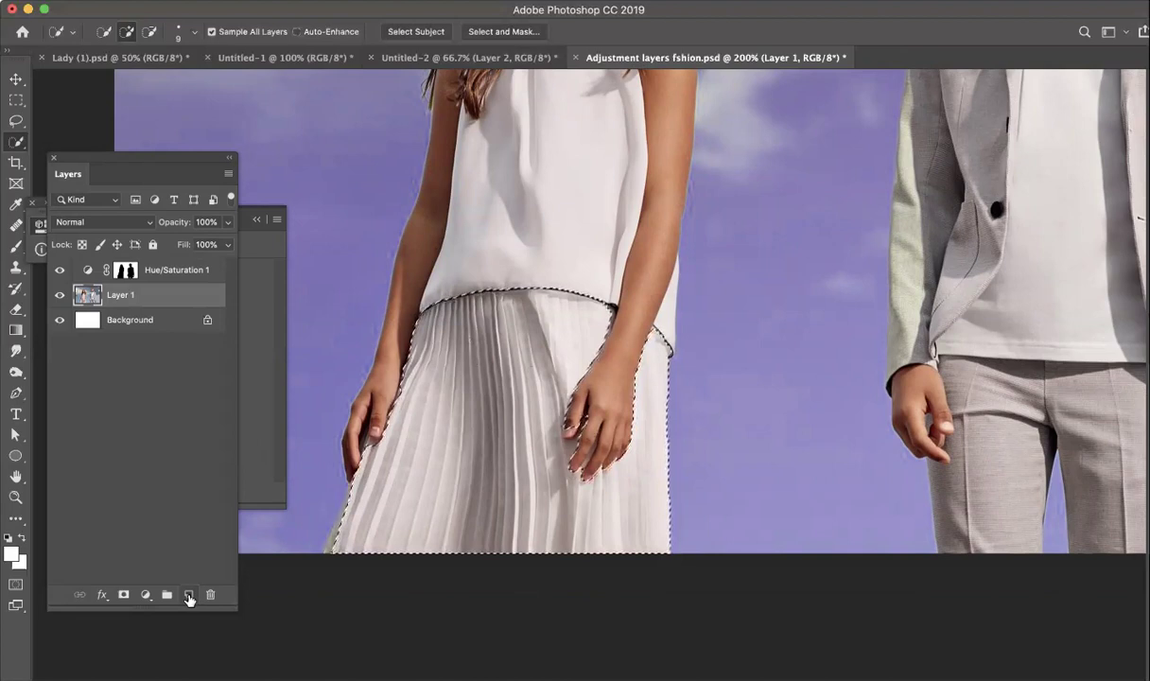
Add a Solid Color fill layer over the skirt using red #e21313.
{"action": "left_click", "coordinate": [144, 596]}
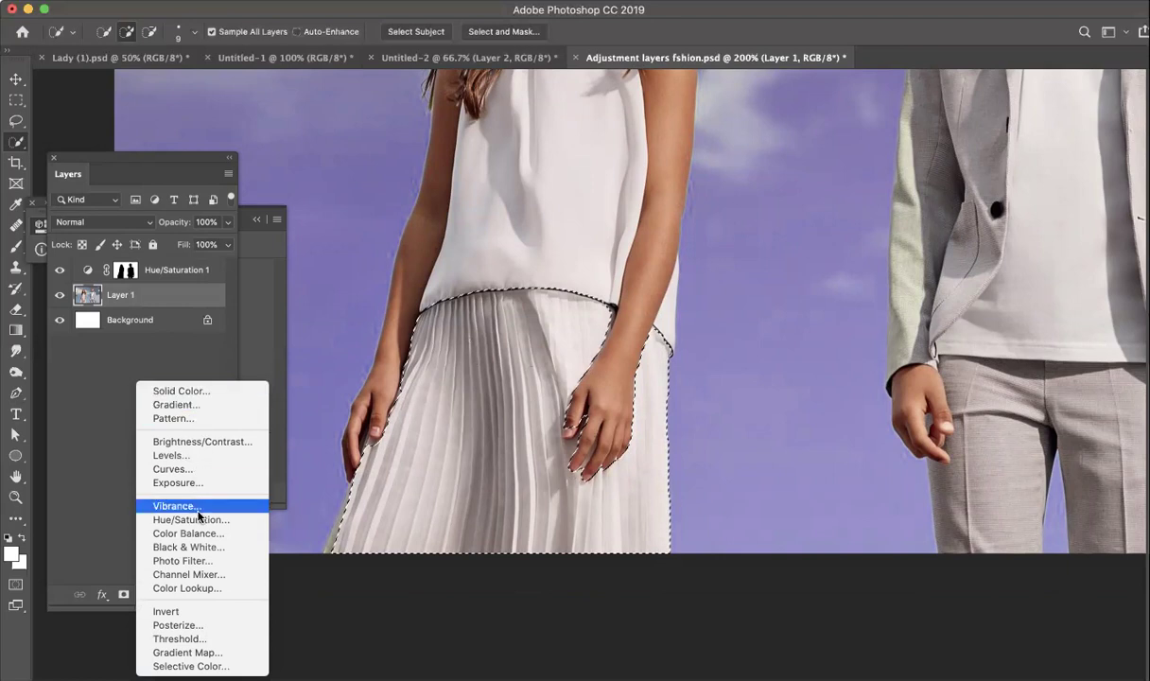
{"action": "left_click", "coordinate": [213, 391]}
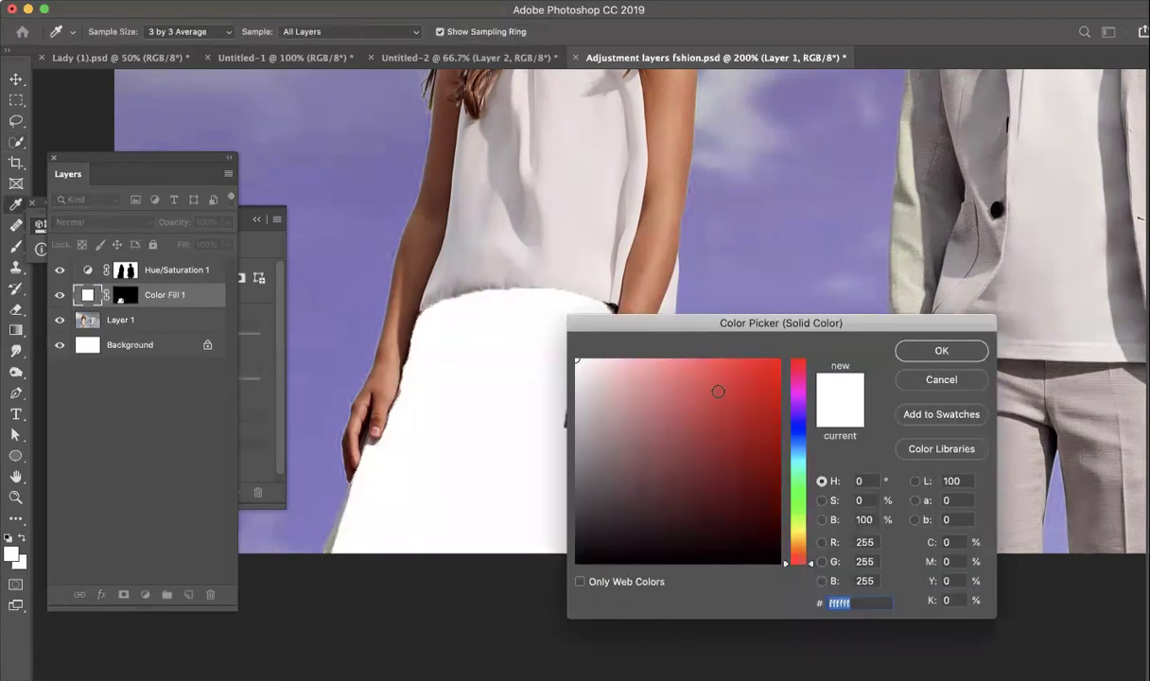
{"action": "left_click", "coordinate": [762, 382]}
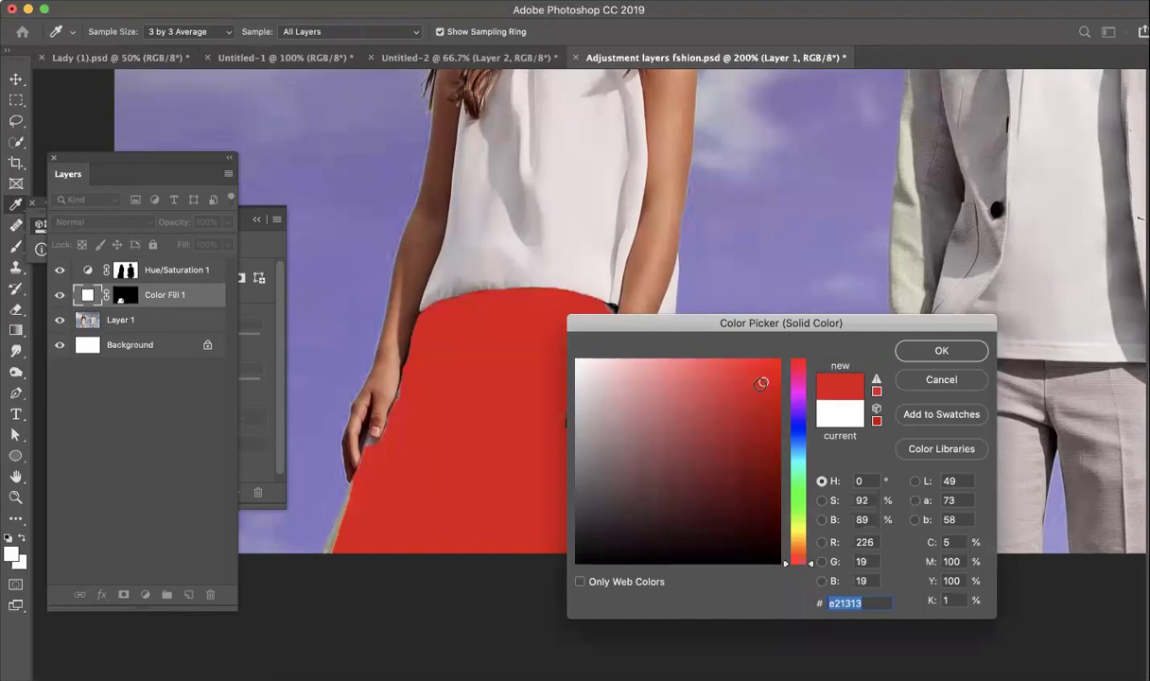
{"action": "left_click_drag", "start_coordinate": [839, 329], "coordinate": [864, 244]}
{"action": "left_click", "coordinate": [955, 272]}
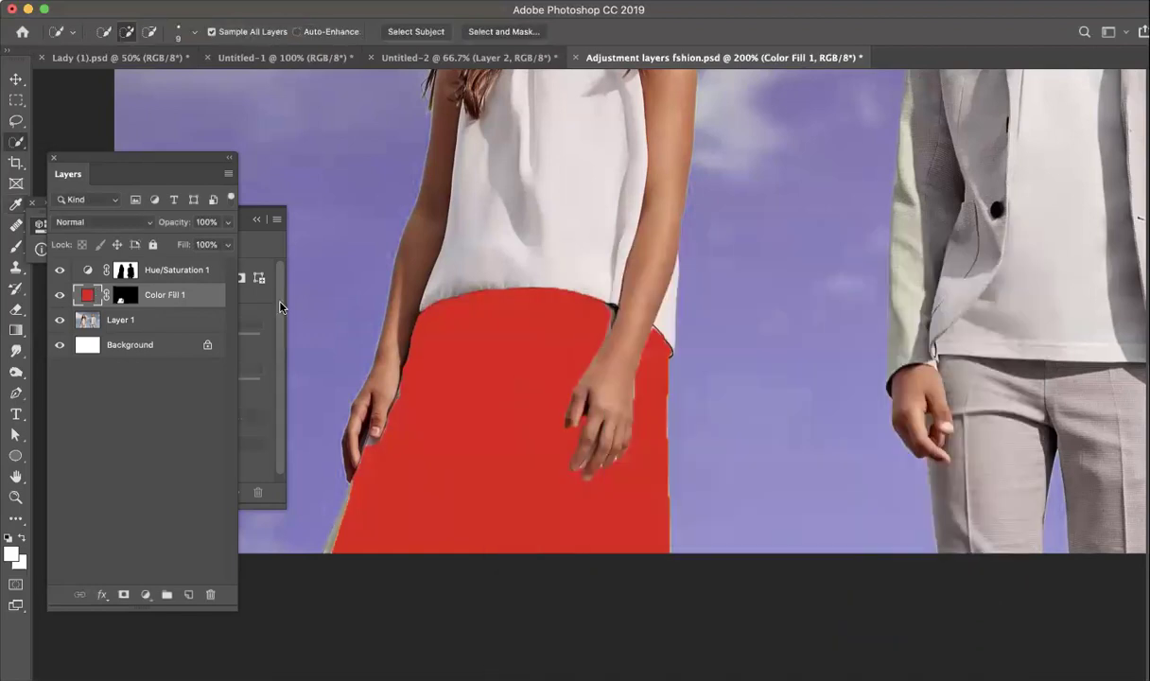
Set Color Fill 1's blend mode to Multiply and toggle it to compare the red skirt.
{"action": "left_click", "coordinate": [102, 225]}
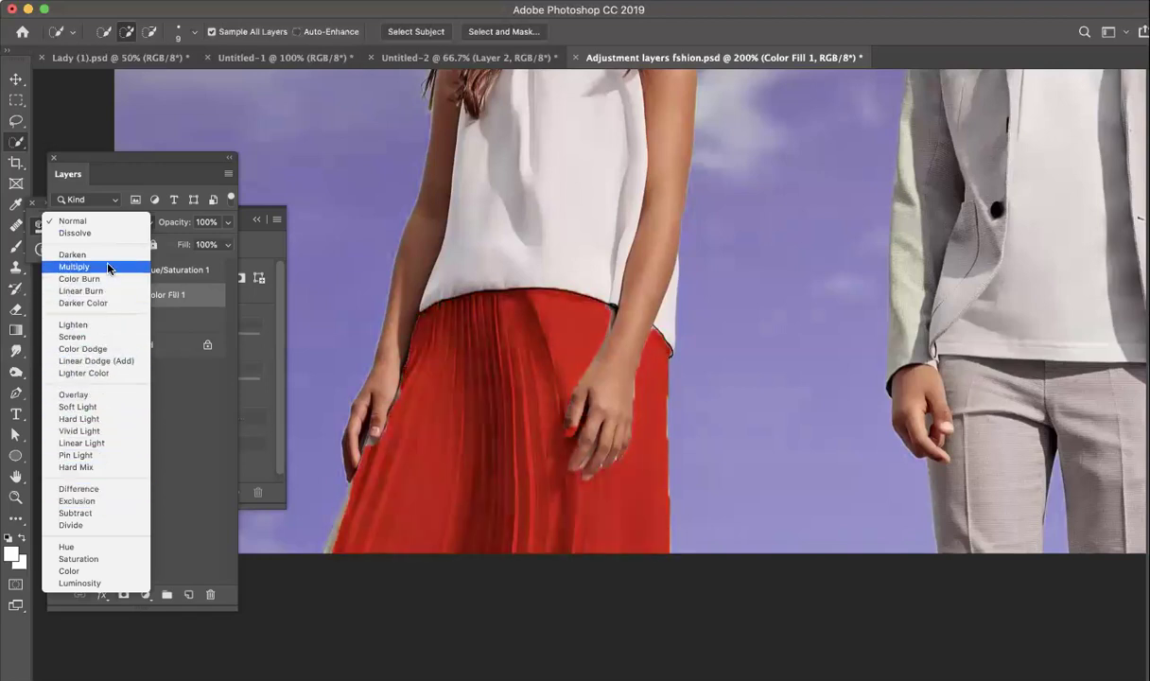
{"action": "left_click", "coordinate": [106, 267]}
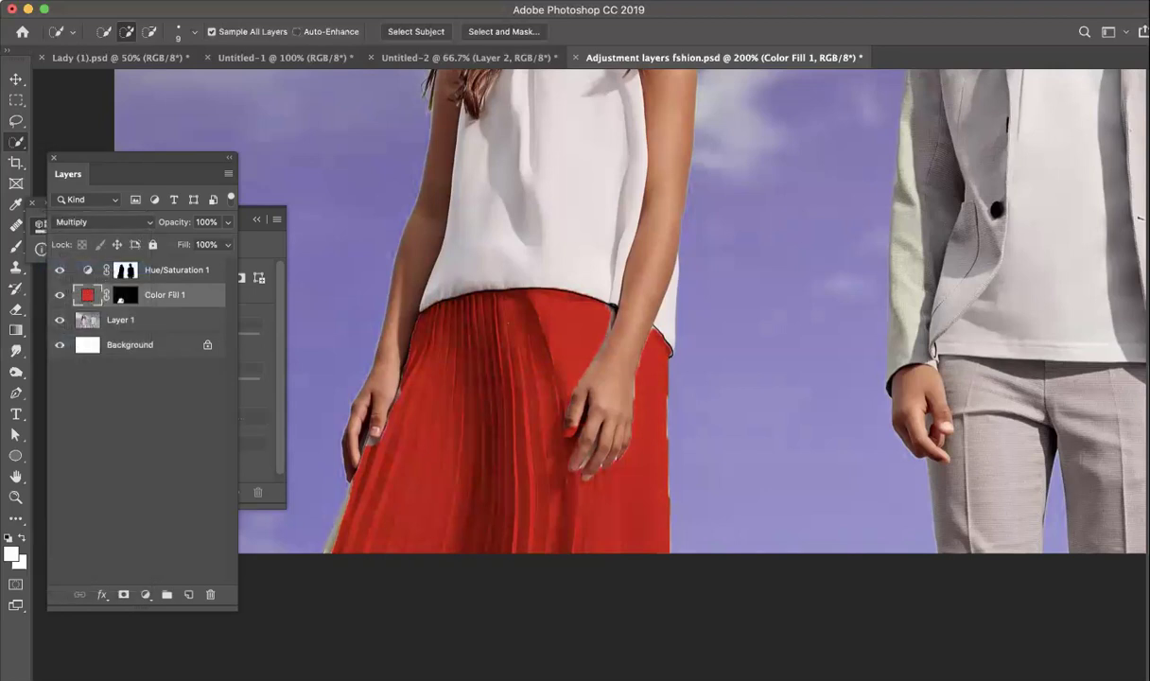
{"action": "scroll", "coordinate": [543, 396], "scroll_direction": "up", "scroll_amount": 3}
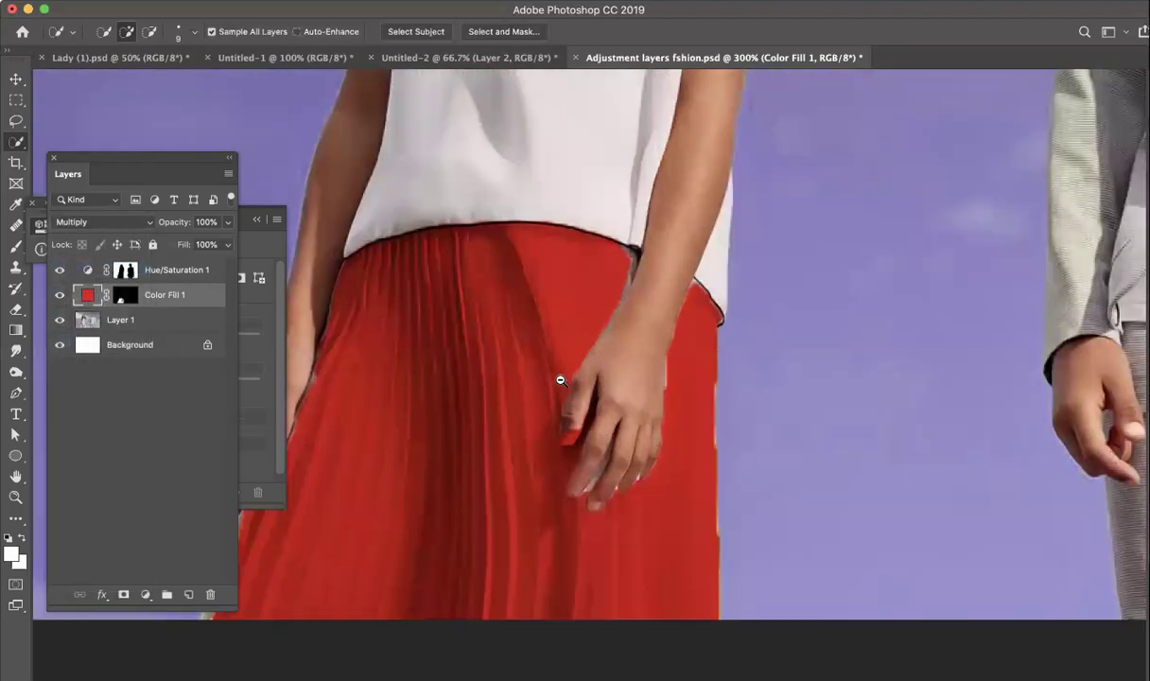
{"action": "scroll", "coordinate": [555, 381], "scroll_direction": "down", "scroll_amount": 3}
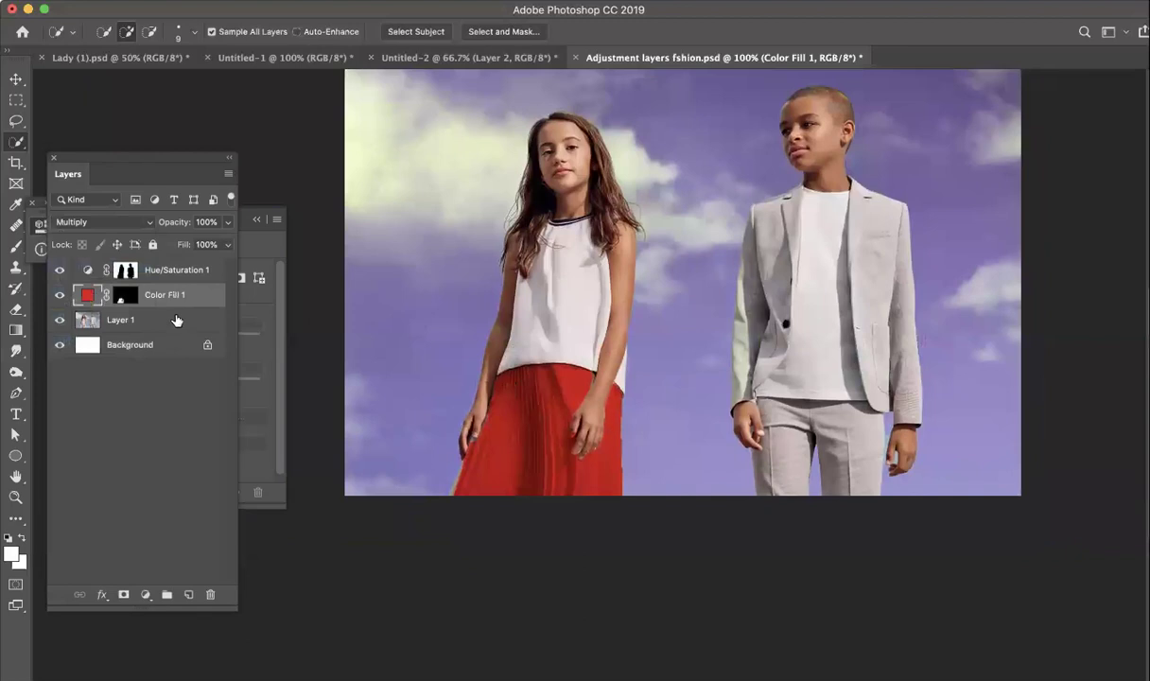
{"action": "left_click", "coordinate": [60, 297]}
{"action": "left_click", "coordinate": [61, 297]}
{"action": "left_click", "coordinate": [60, 297]}
{"action": "scroll", "coordinate": [783, 275], "scroll_direction": "up", "scroll_amount": 3}
{"action": "mouse_move", "coordinate": [728, 282]}
{"action": "left_mouse_down"}
{"action": "mouse_move", "coordinate": [646, 312]}
{"action": "mouse_move", "coordinate": [626, 339]}
{"action": "mouse_move", "coordinate": [623, 326]}
{"action": "left_mouse_up"}
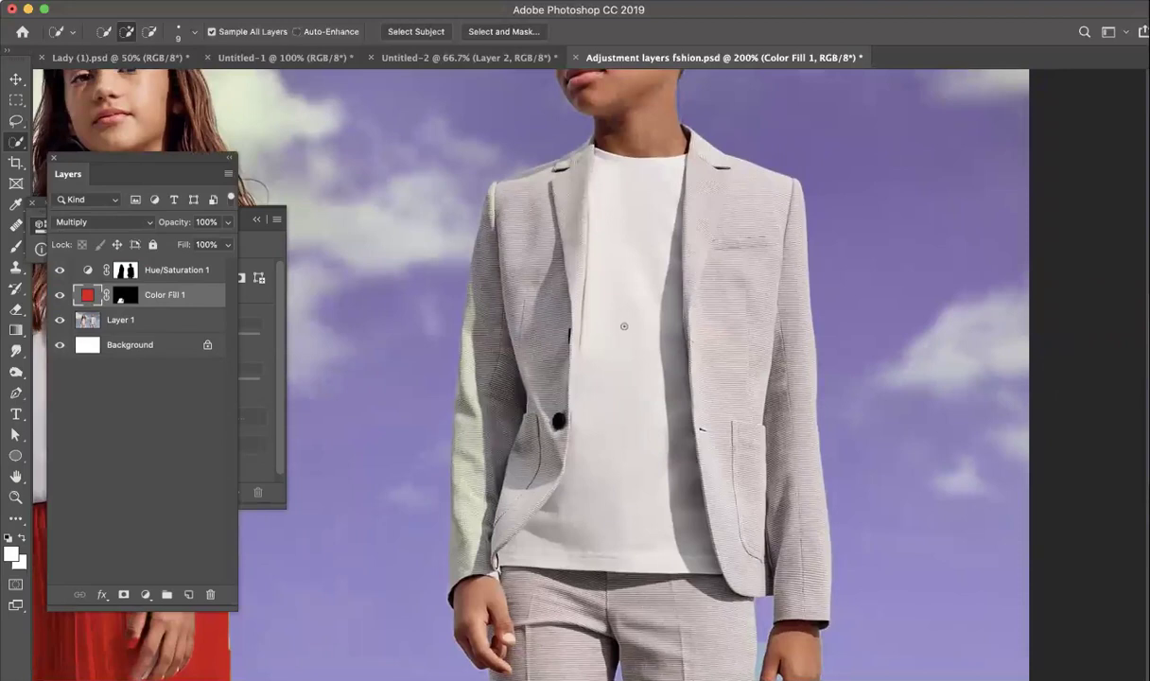
In Untitled-1, define Layer 1's floral image as a pattern named Pattern 46.
{"action": "left_click", "coordinate": [318, 58]}
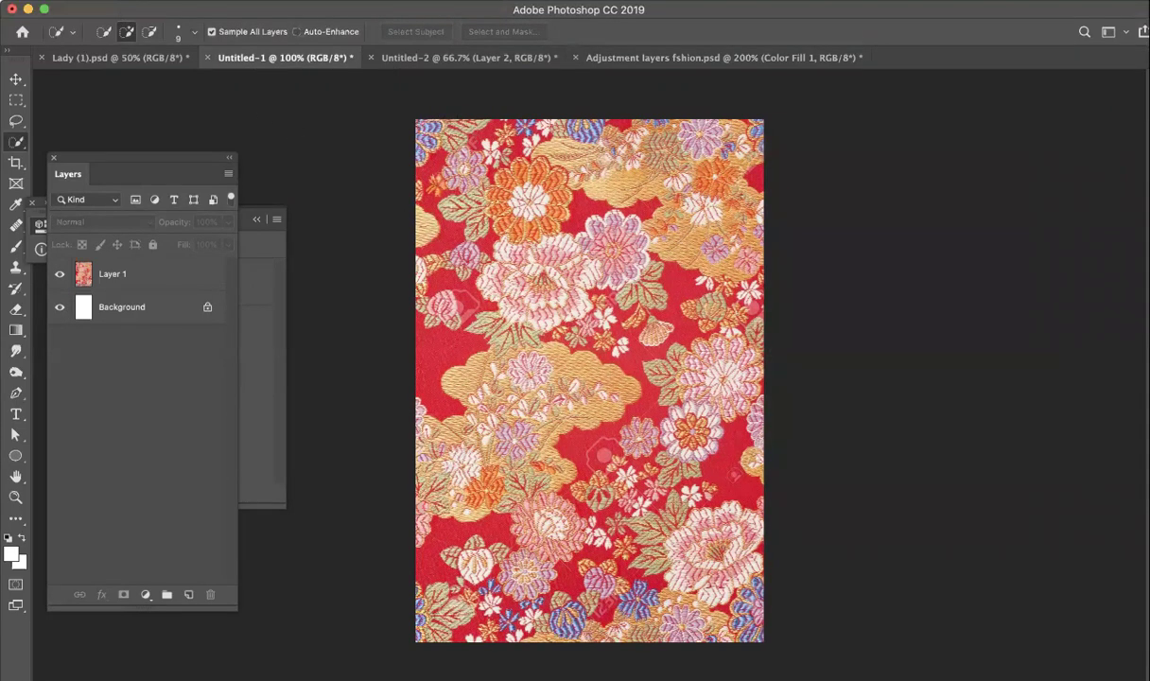
{"action": "left_click", "coordinate": [187, 265]}
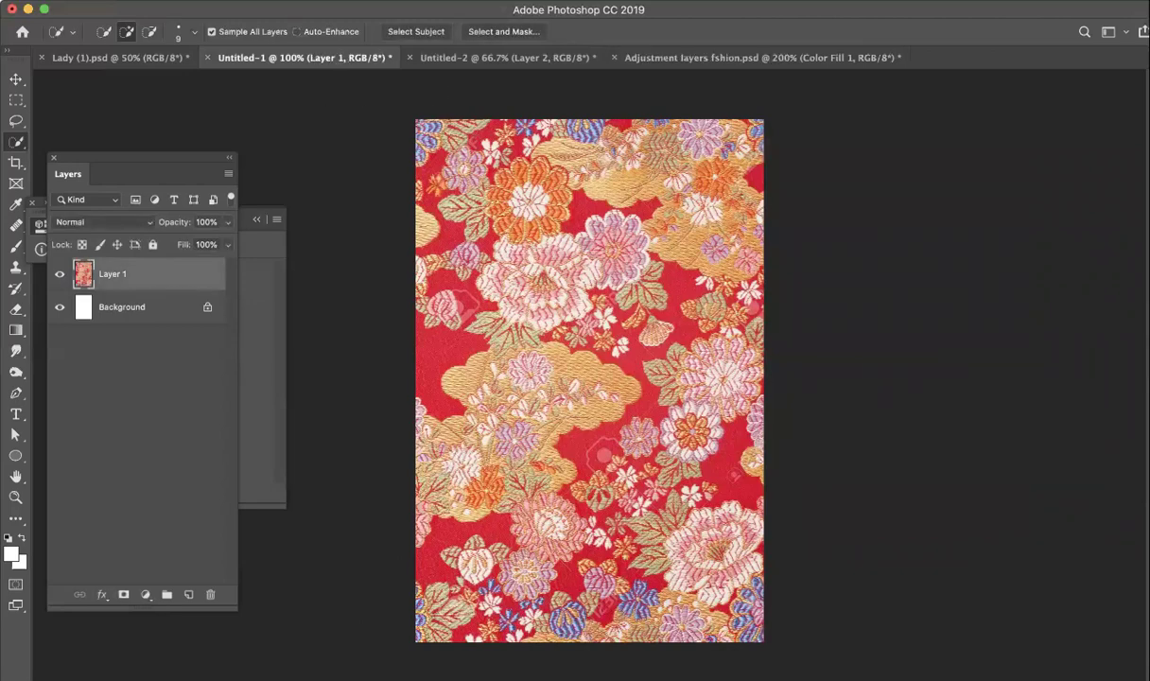
{"action": "left_click", "coordinate": [175, 1]}
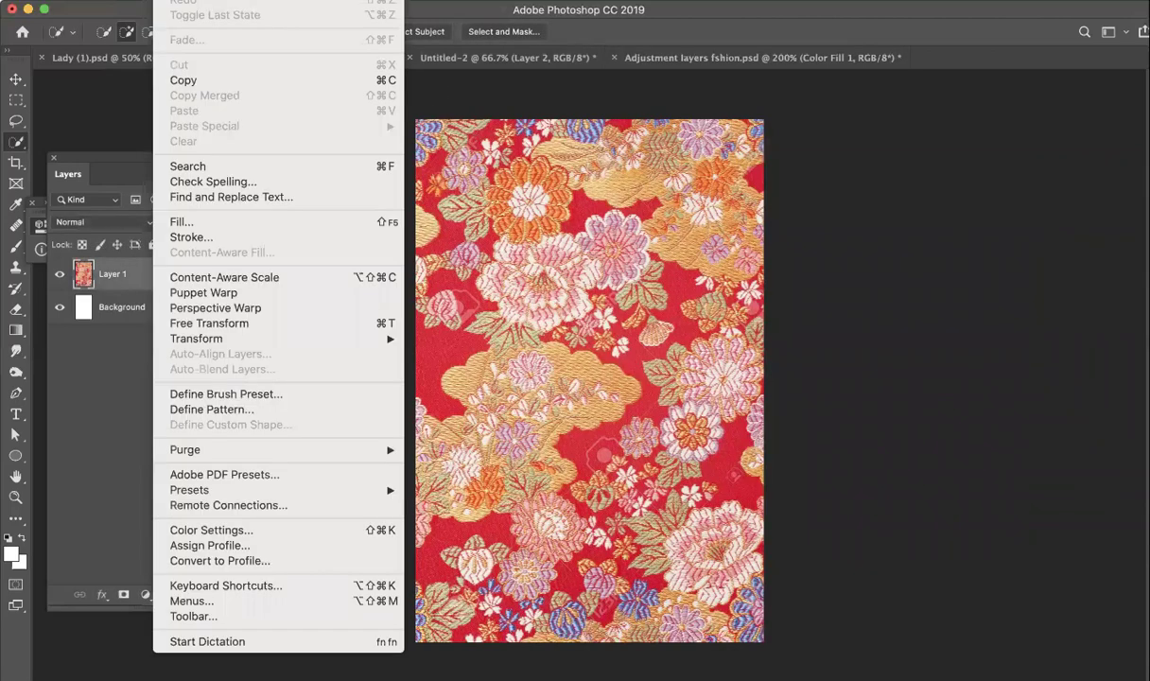
{"action": "left_click", "coordinate": [245, 412]}
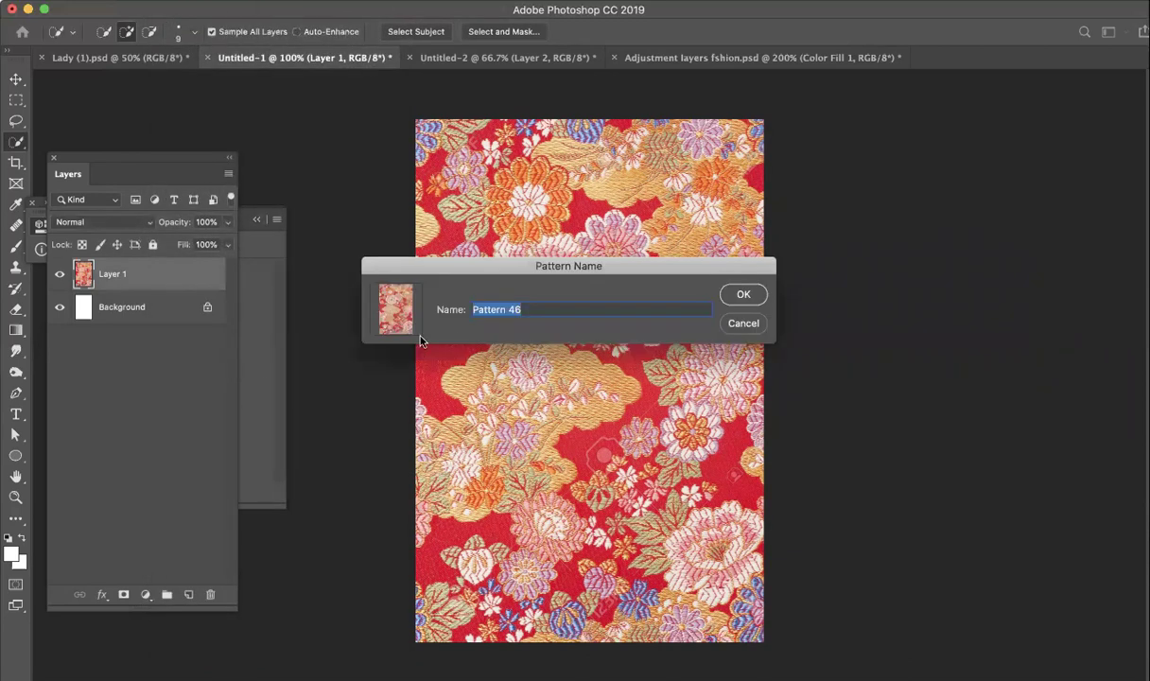
{"action": "left_click", "coordinate": [742, 296]}
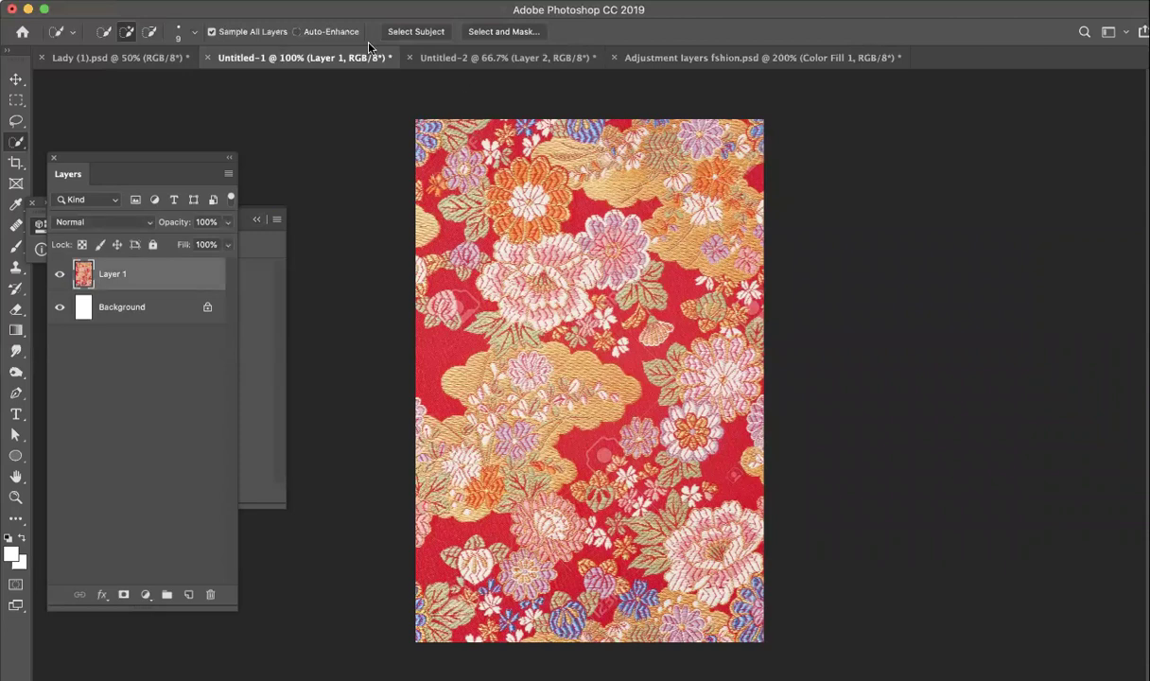
Return to the fashion photo, centre the boy's jacket, and make Layer 1 active.
{"action": "left_click", "coordinate": [641, 60]}
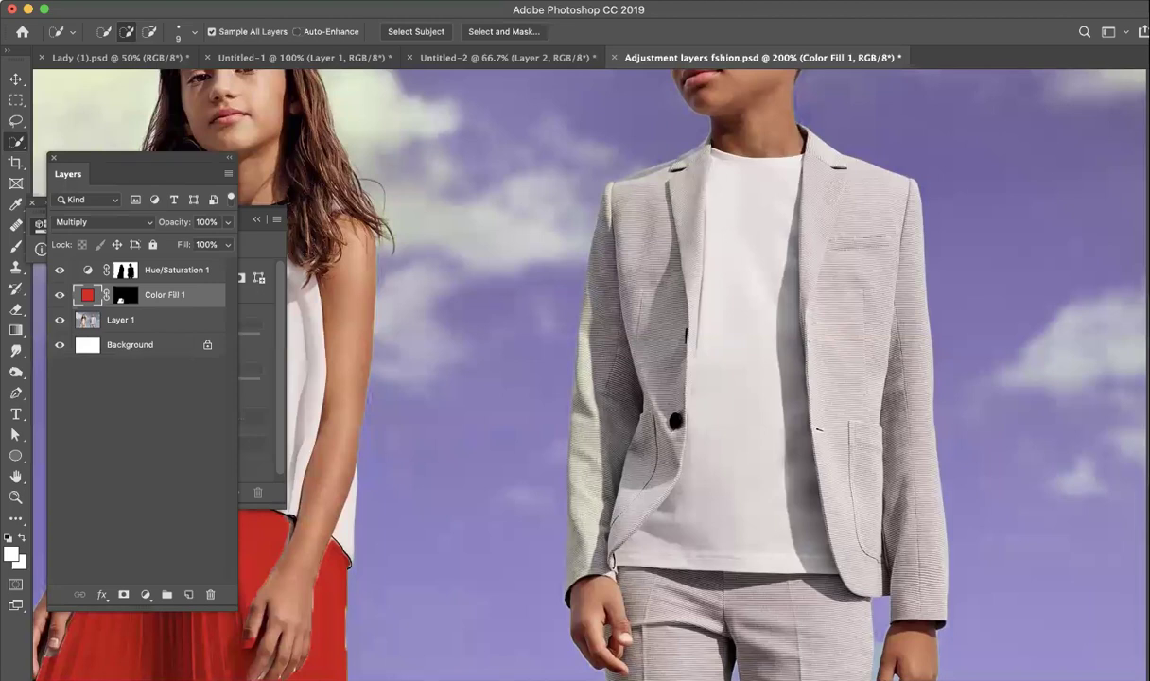
{"action": "left_click_drag", "start_coordinate": [490, 232], "coordinate": [432, 231]}
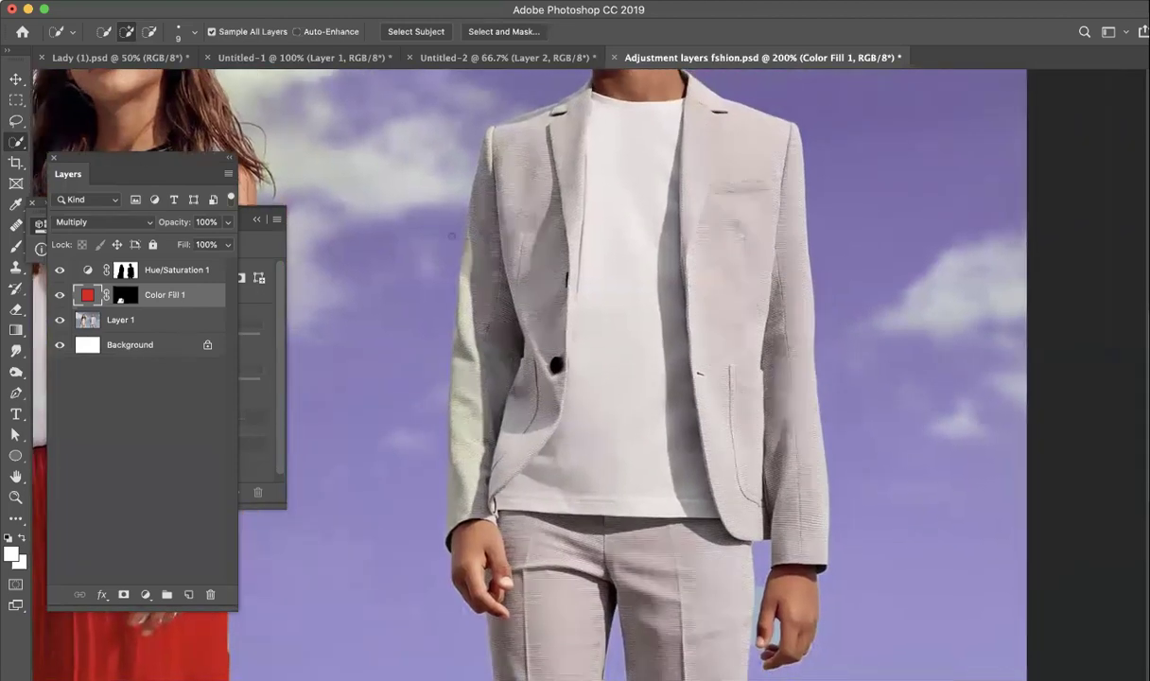
{"action": "left_click", "coordinate": [133, 320]}
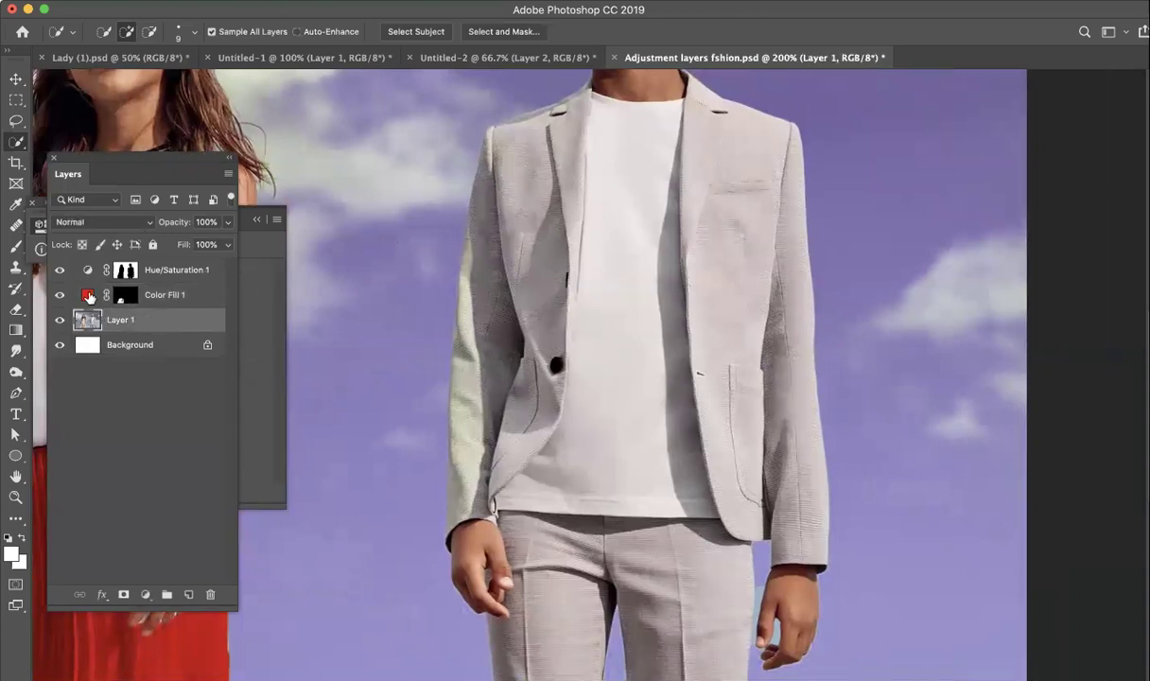
{"action": "left_click", "coordinate": [175, 294]}
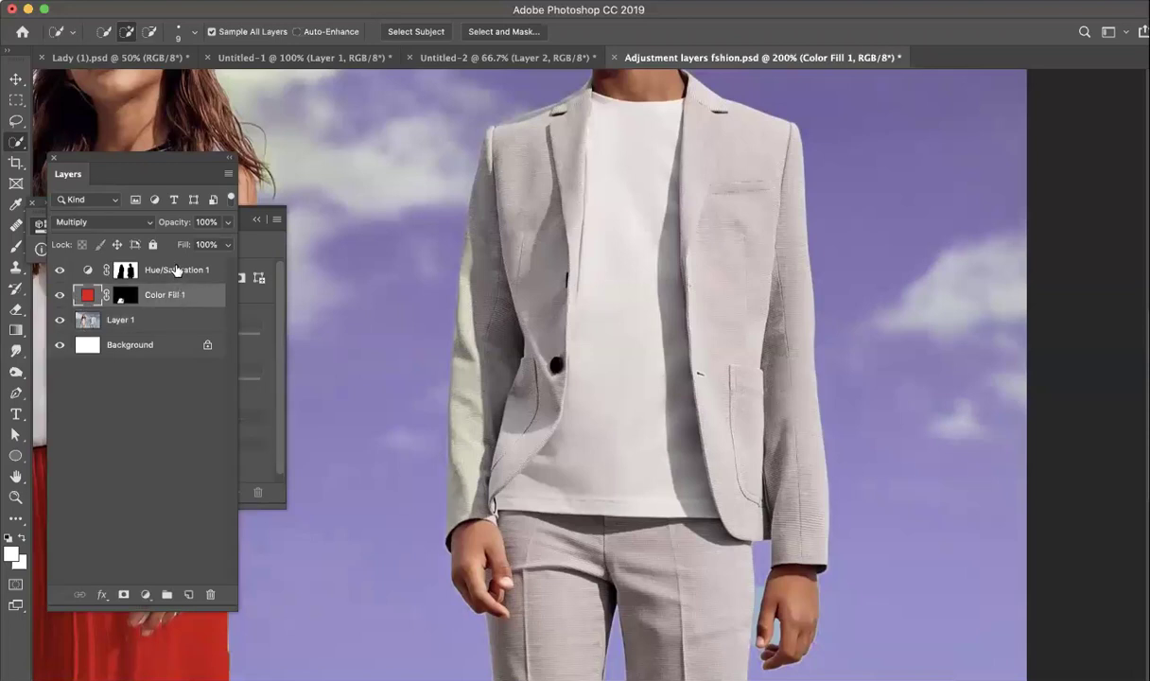
{"action": "left_click", "coordinate": [170, 269]}
{"action": "left_click", "coordinate": [175, 295]}
{"action": "left_click", "coordinate": [144, 321]}
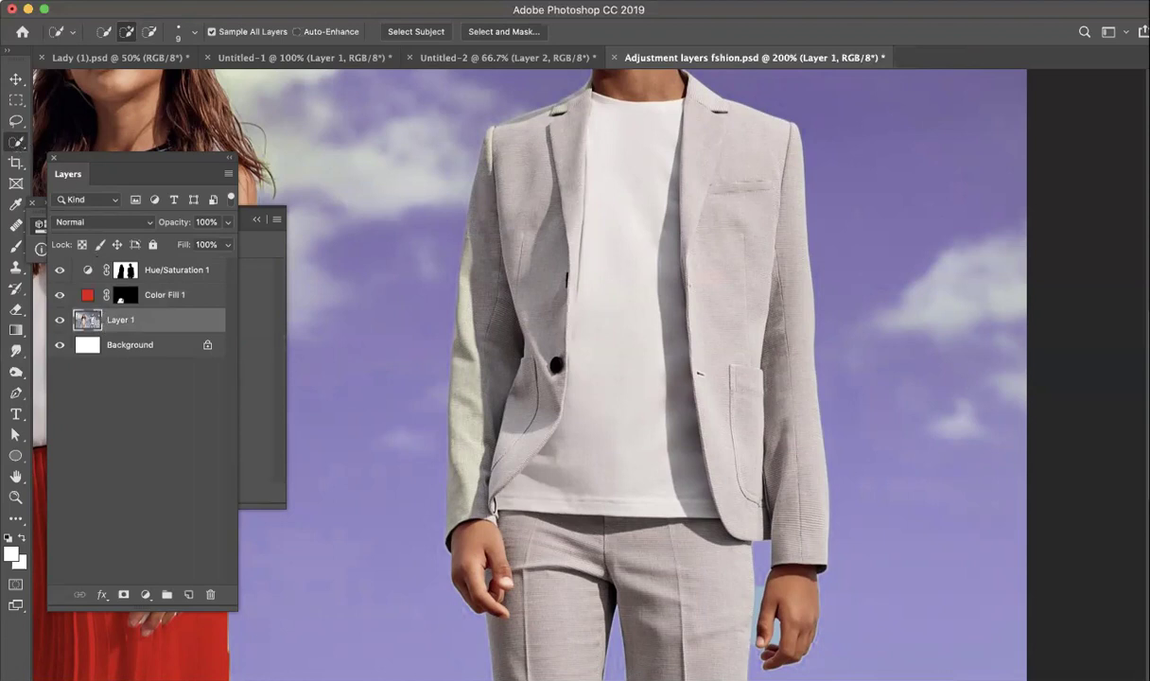
Quick-select the boy's jacket lapels, sleeve and front panels, excluding his white T-shirt.
{"action": "left_click_drag", "start_coordinate": [553, 133], "coordinate": [557, 365]}
{"action": "mouse_move", "coordinate": [471, 450]}
{"action": "left_mouse_down"}
{"action": "mouse_move", "coordinate": [440, 463]}
{"action": "mouse_move", "coordinate": [437, 499]}
{"action": "left_mouse_up"}
{"action": "left_click", "coordinate": [516, 448]}
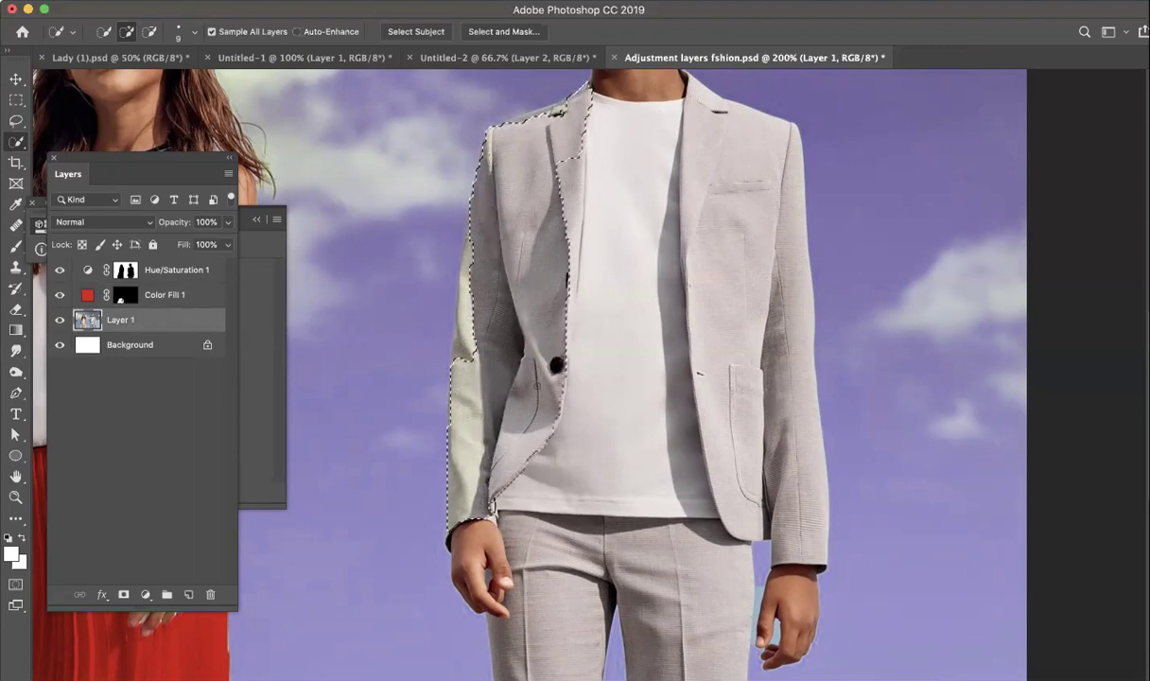
{"action": "left_click_drag", "start_coordinate": [563, 154], "coordinate": [565, 216]}
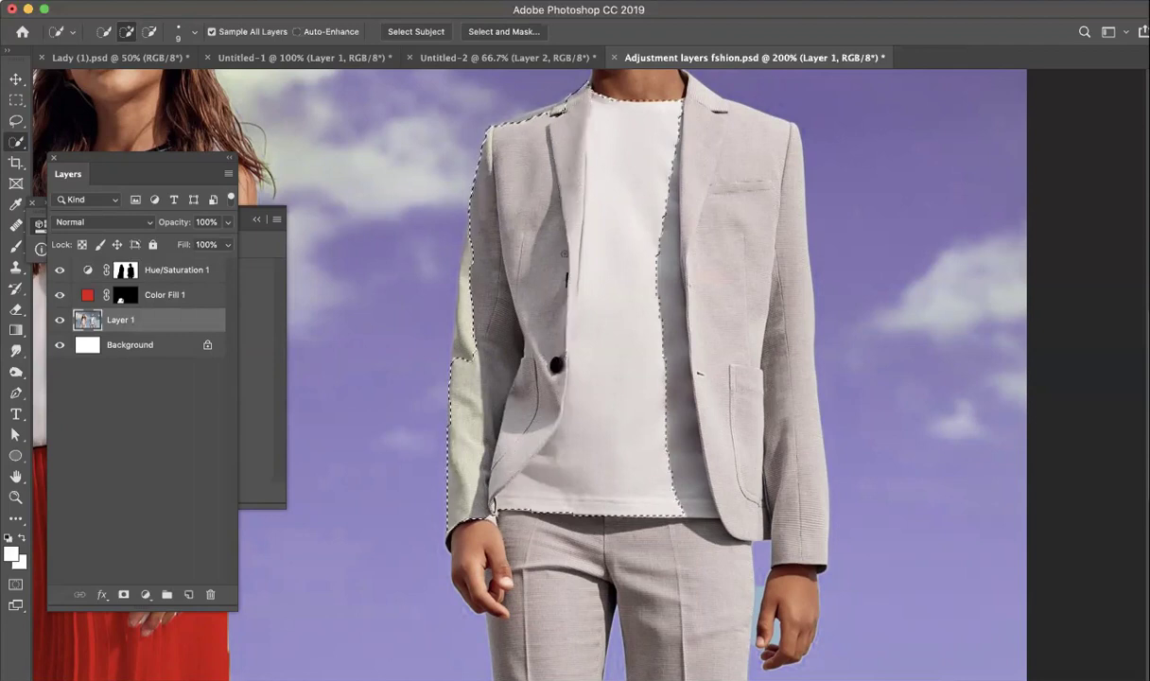
{"action": "mouse_move", "coordinate": [560, 144]}
{"action": "left_mouse_down"}
{"action": "mouse_move", "coordinate": [567, 104]}
{"action": "mouse_move", "coordinate": [624, 243]}
{"action": "mouse_move", "coordinate": [596, 423]}
{"action": "mouse_move", "coordinate": [567, 288]}
{"action": "left_mouse_up"}
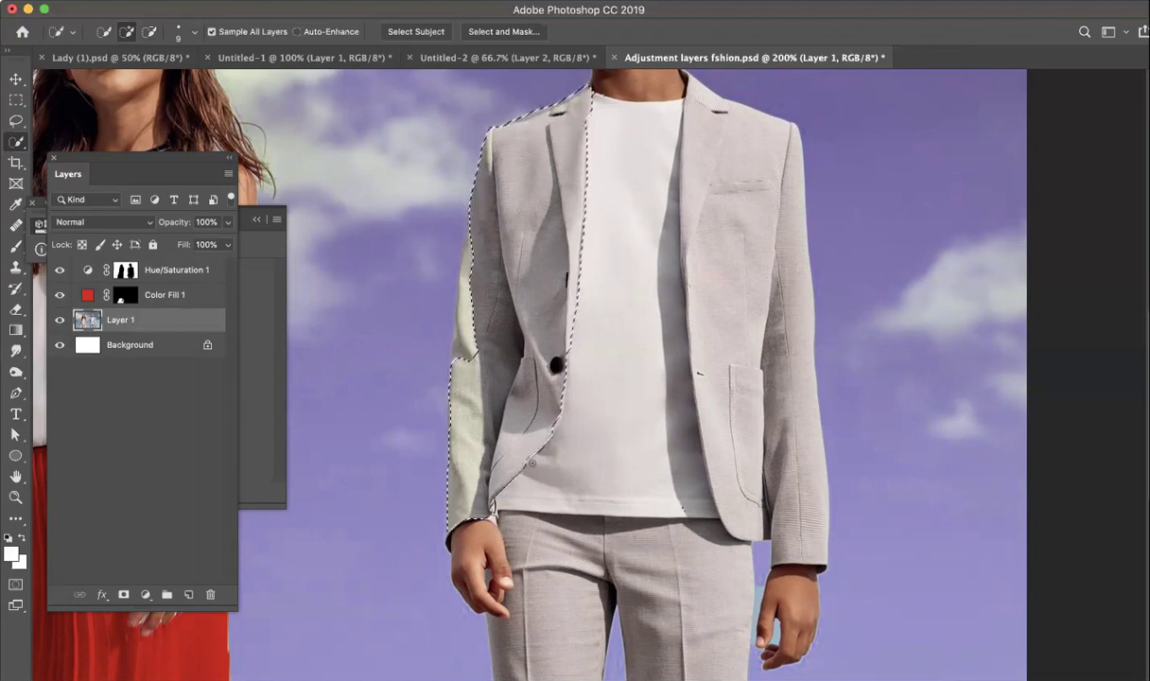
{"action": "mouse_move", "coordinate": [707, 98]}
{"action": "left_mouse_down"}
{"action": "mouse_move", "coordinate": [768, 170]}
{"action": "mouse_move", "coordinate": [787, 232]}
{"action": "mouse_move", "coordinate": [781, 393]}
{"action": "left_mouse_up"}
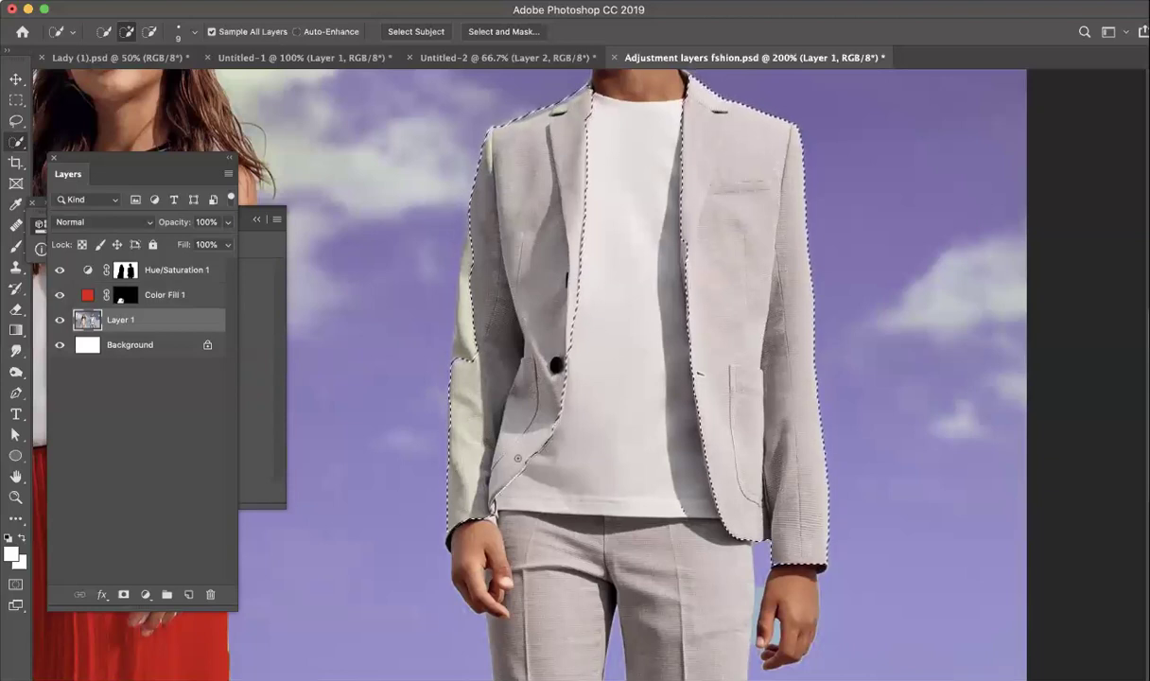
{"action": "key", "text": "alt"}
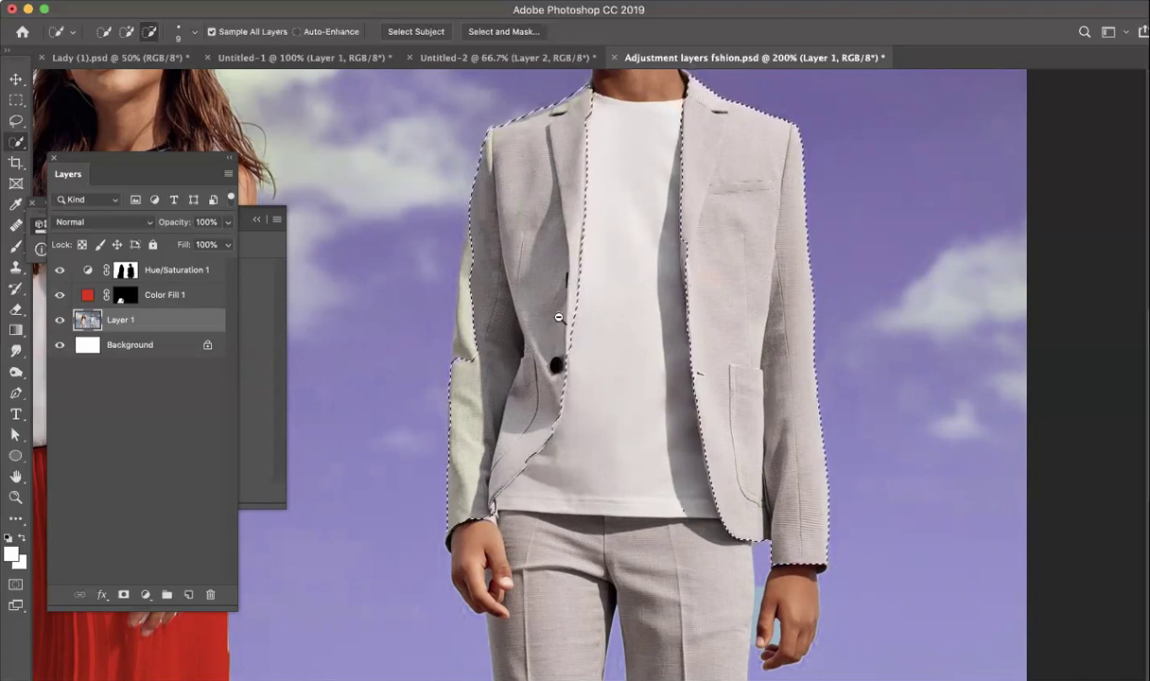
{"action": "key", "text": "super+minus"}
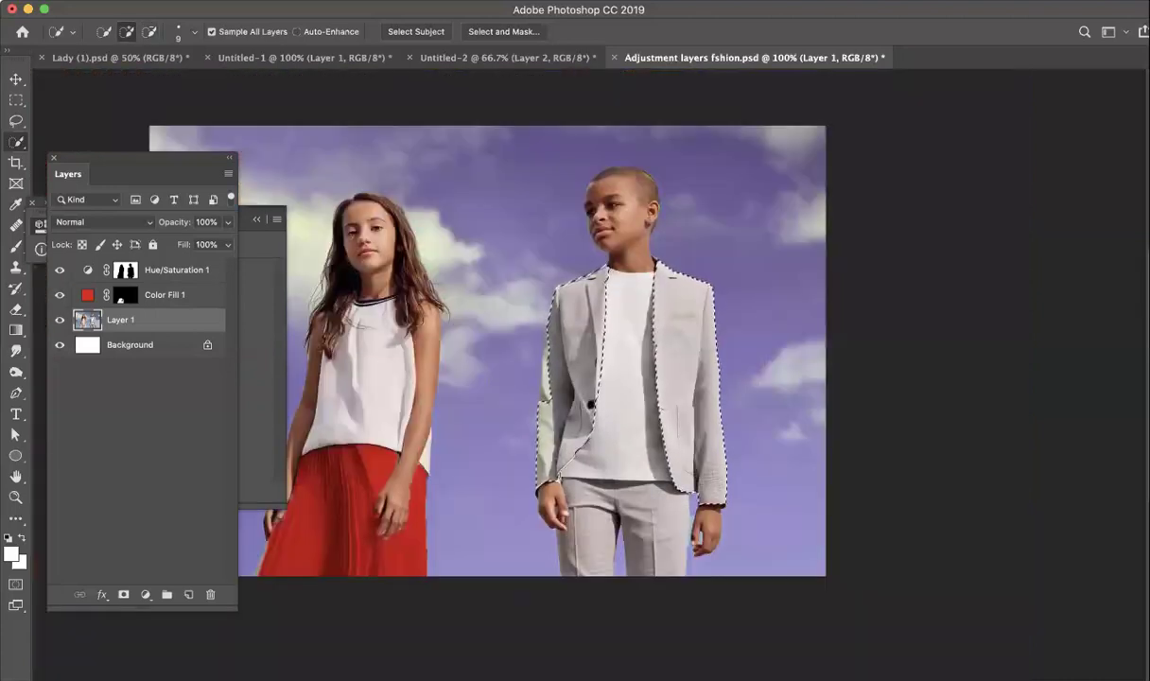
{"action": "key", "text": "super+equal"}
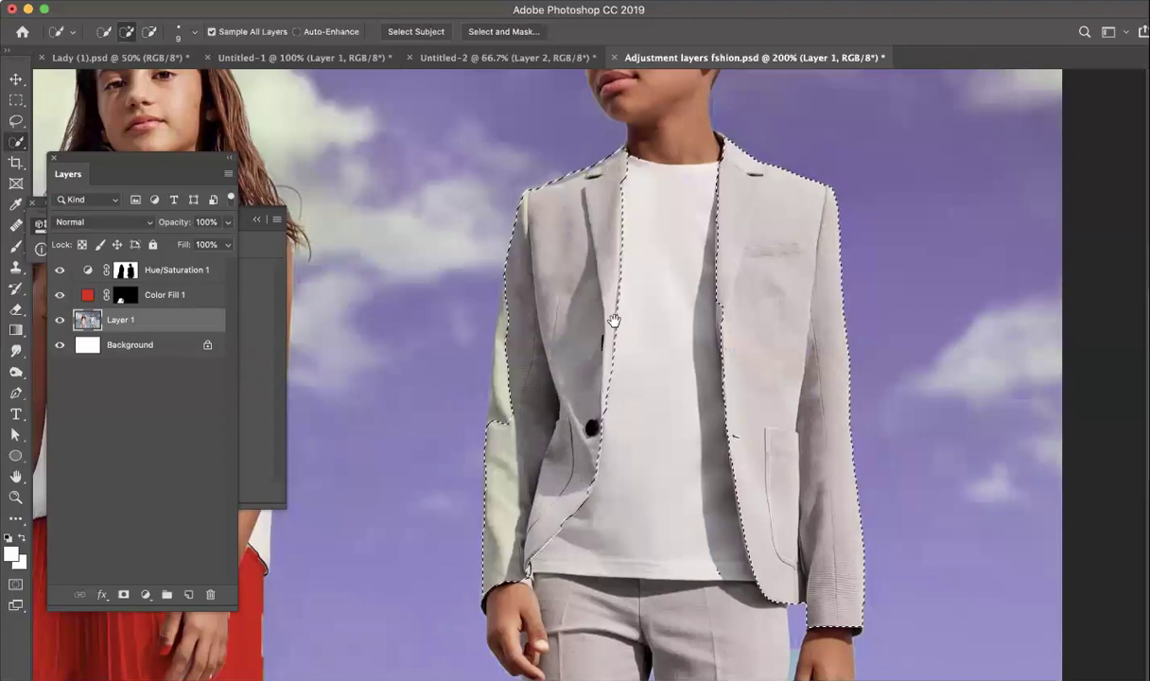
{"action": "scroll", "coordinate": [532, 303], "scroll_direction": "right", "scroll_amount": 3}
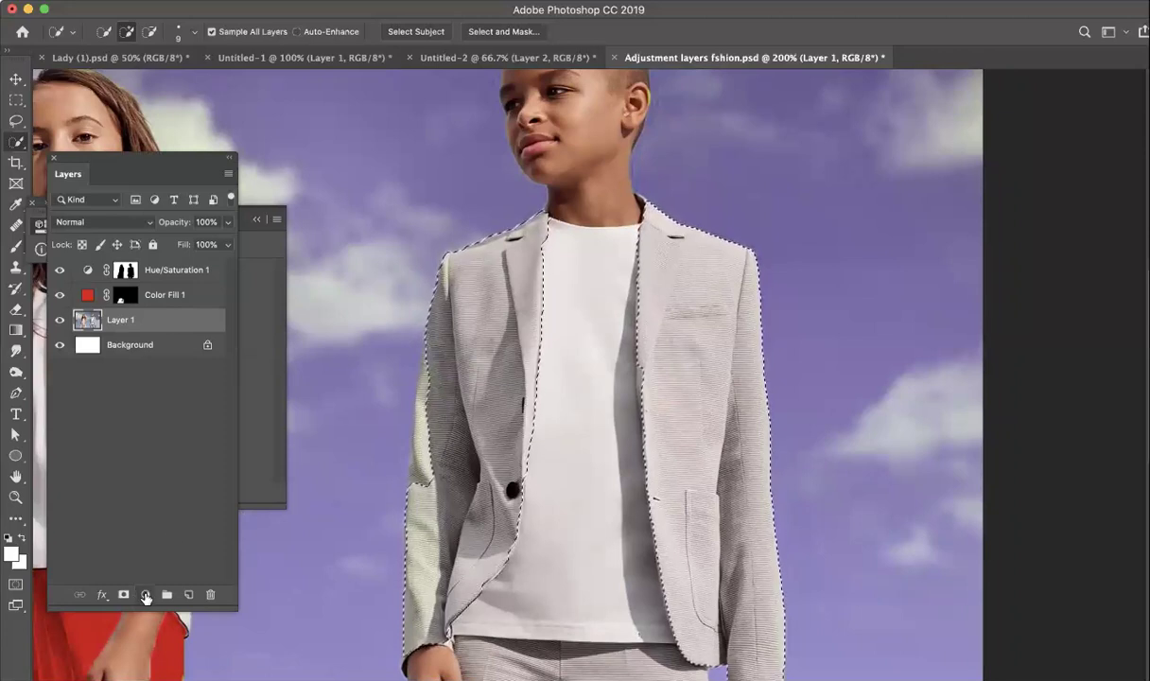
{"action": "left_click", "coordinate": [144, 597]}
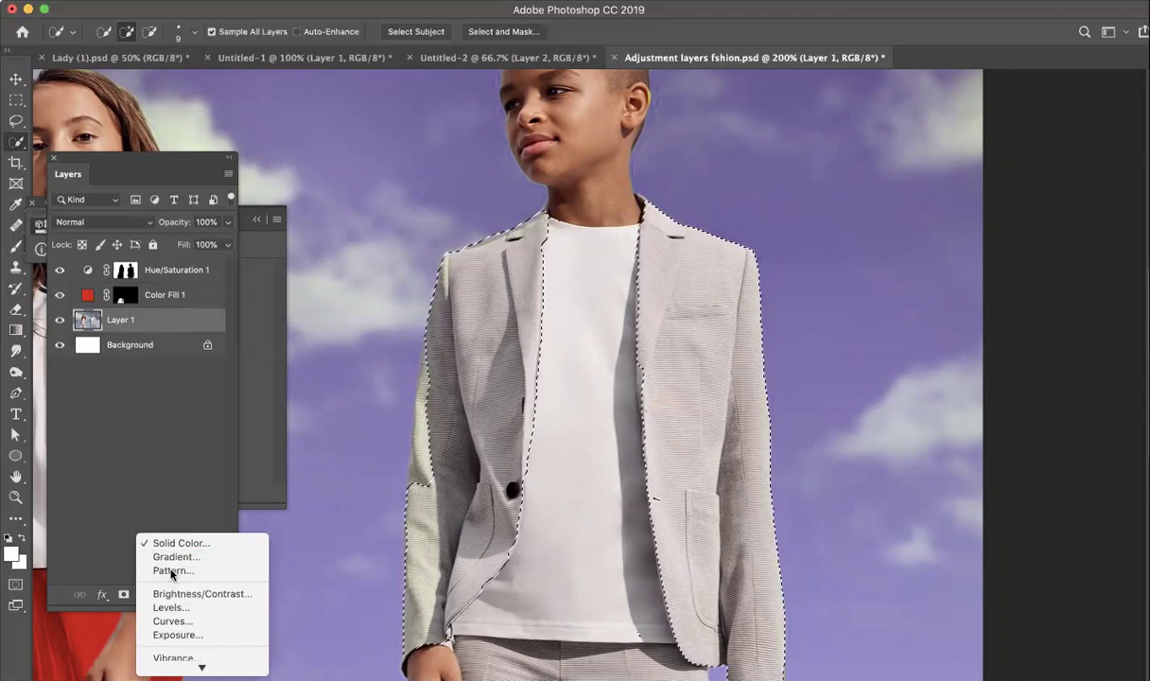
Add a pattern fill to the jacket selection, trying tartan and argyle before choosing the pink floral pattern.
{"action": "left_click", "coordinate": [173, 571]}
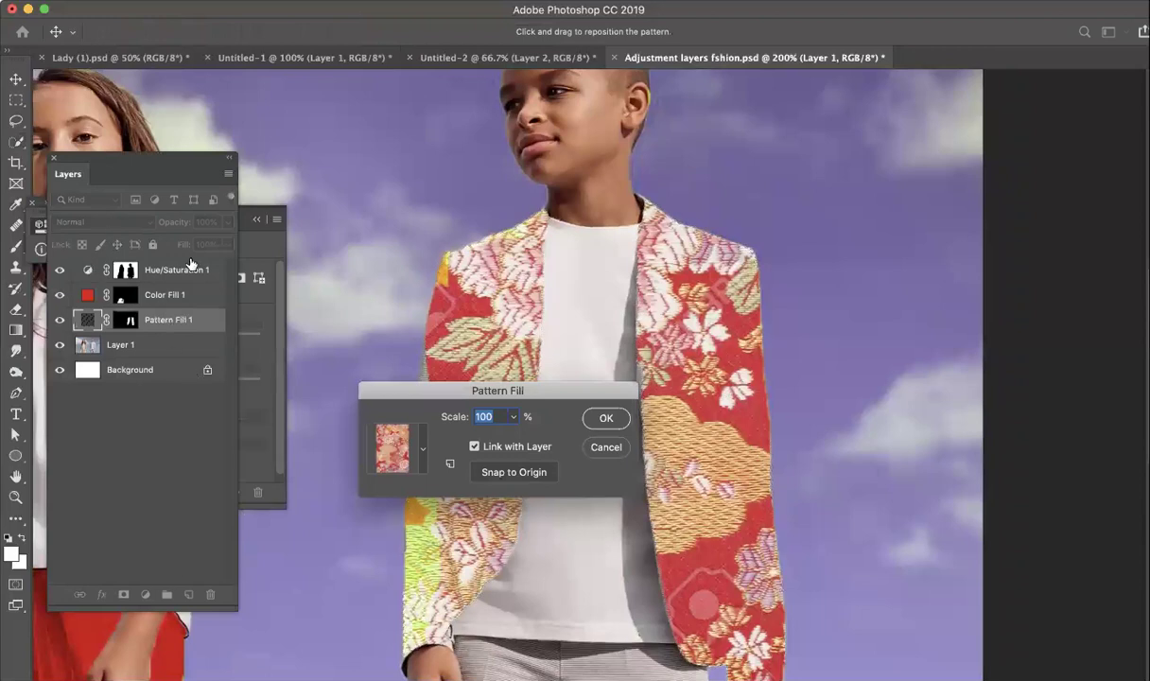
{"action": "left_click", "coordinate": [421, 450]}
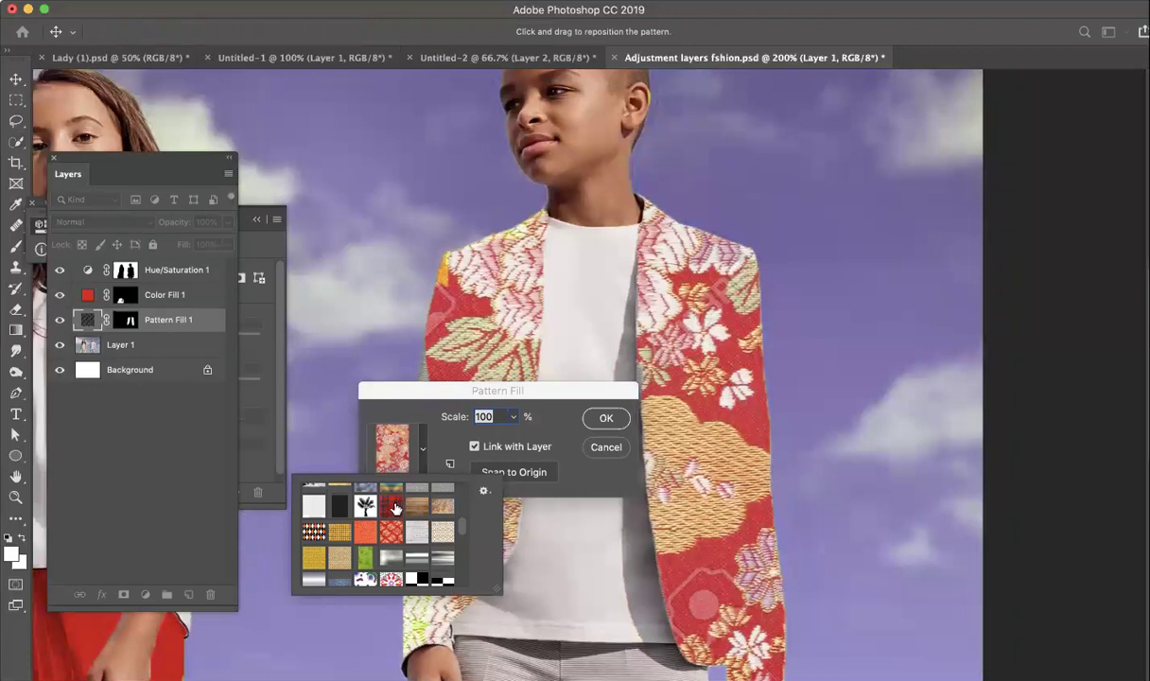
{"action": "left_click", "coordinate": [397, 507]}
{"action": "left_click", "coordinate": [314, 534]}
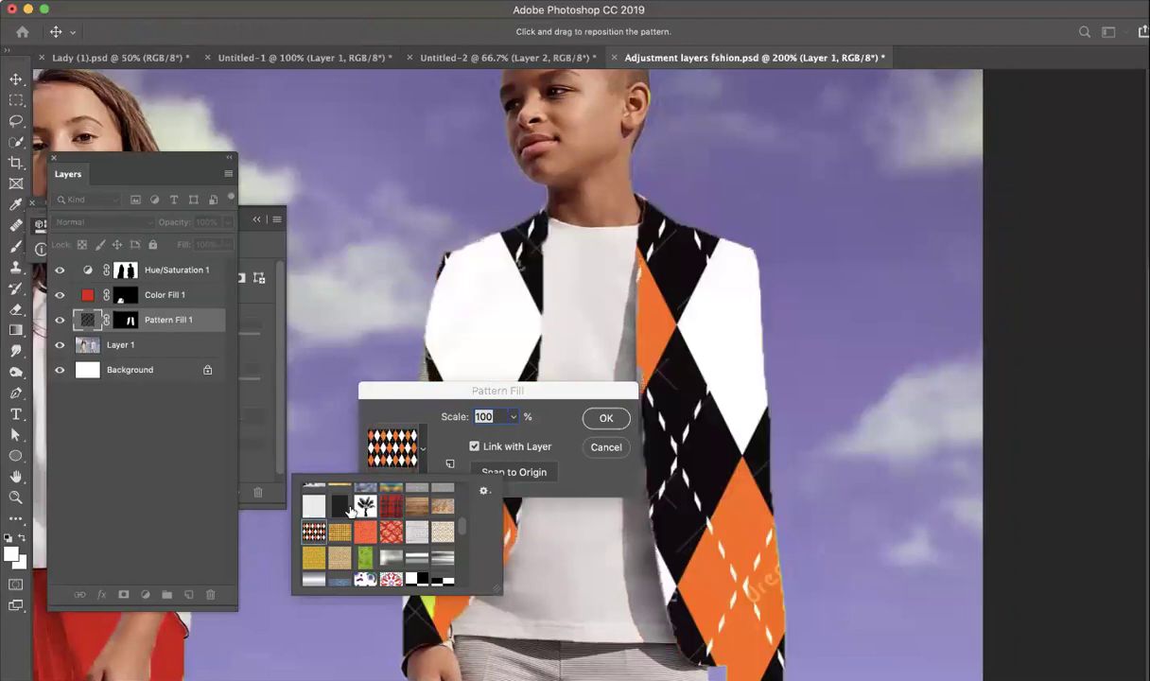
{"action": "left_click", "coordinate": [391, 532]}
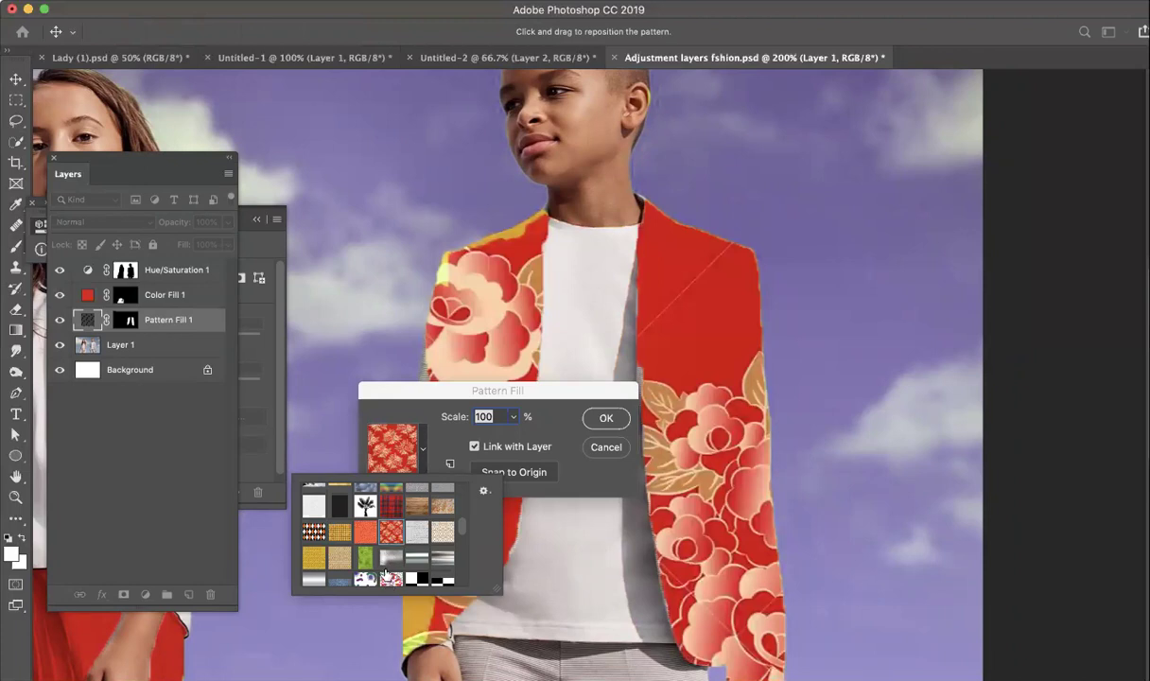
{"action": "left_click_drag", "start_coordinate": [460, 524], "coordinate": [459, 556]}
{"action": "scroll", "coordinate": [461, 559], "scroll_direction": "down", "scroll_amount": 3}
{"action": "left_click", "coordinate": [417, 574]}
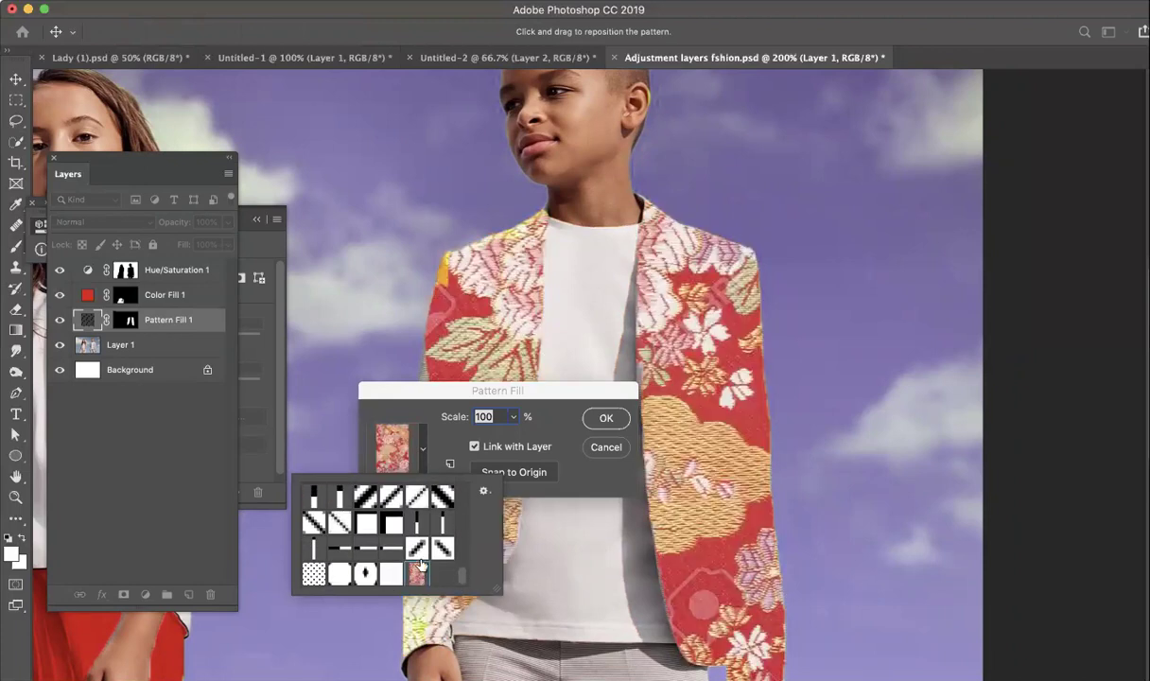
Scale the floral pattern to 23%, reposition it on the jacket, and confirm.
{"action": "left_click_drag", "start_coordinate": [406, 387], "coordinate": [371, 178]}
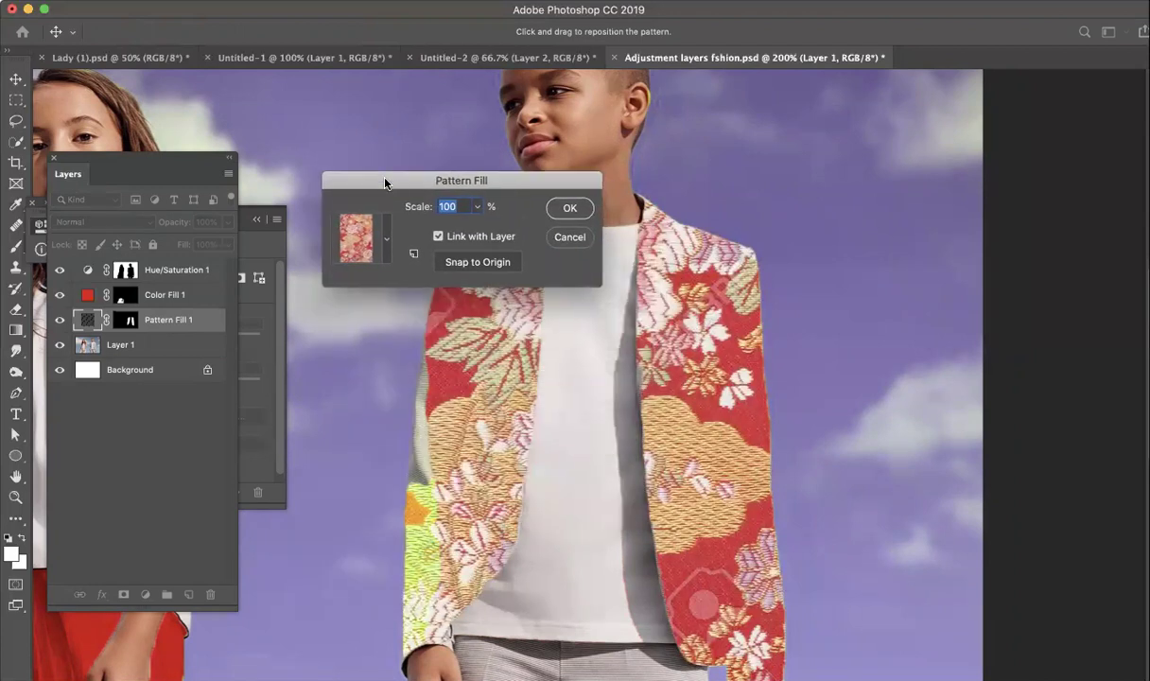
{"action": "left_click", "coordinate": [478, 207]}
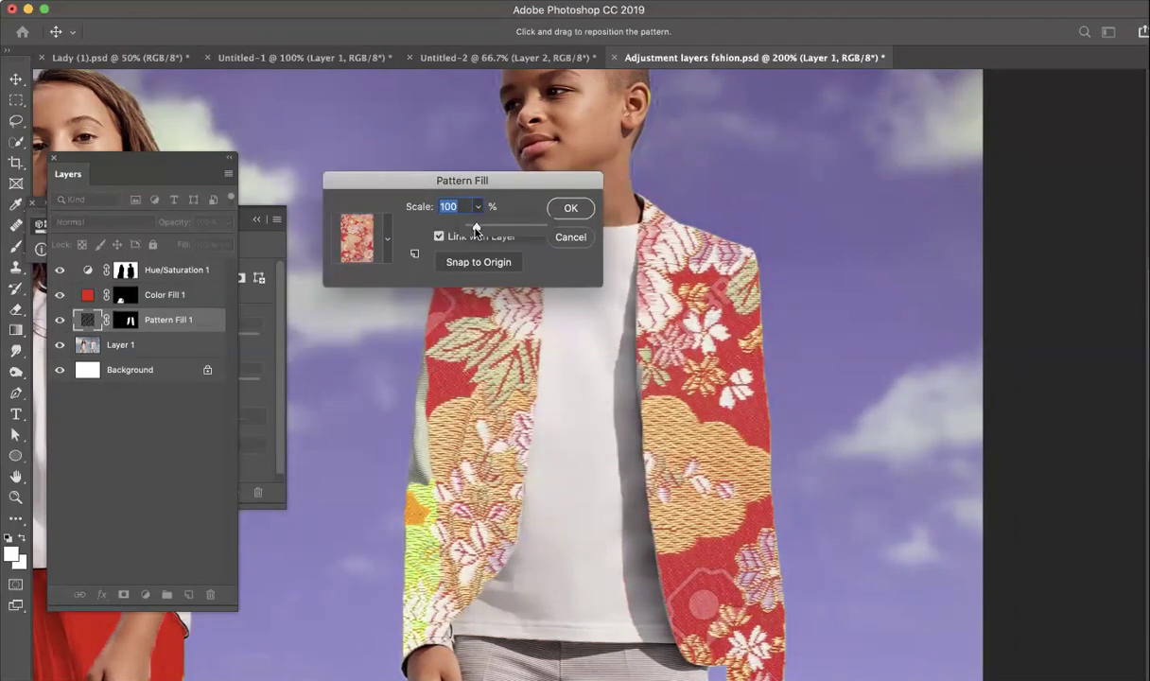
{"action": "left_click_drag", "start_coordinate": [476, 229], "coordinate": [470, 227]}
{"action": "left_click_drag", "start_coordinate": [486, 369], "coordinate": [541, 348]}
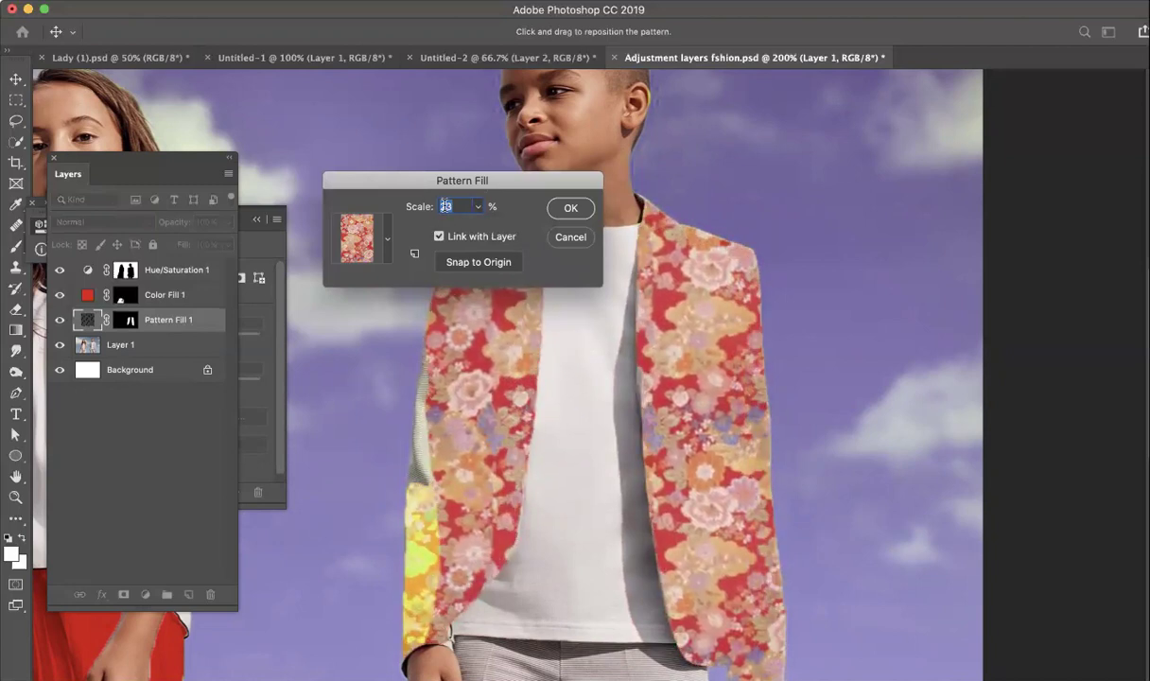
{"action": "left_click_drag", "start_coordinate": [480, 367], "coordinate": [469, 342]}
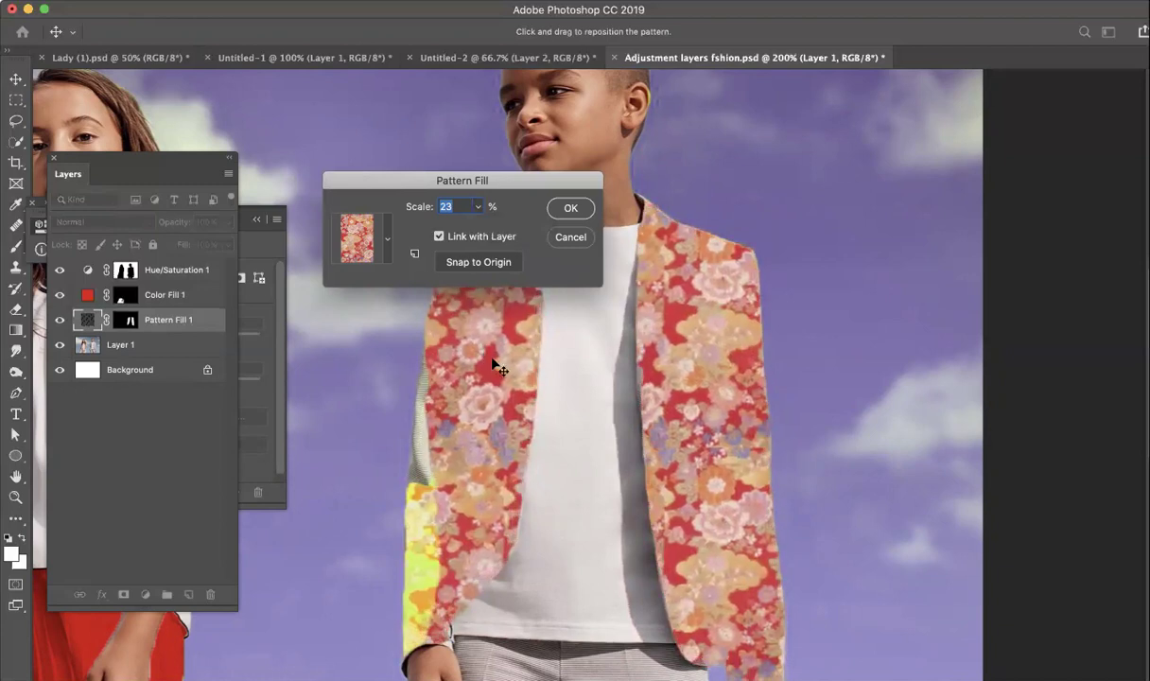
{"action": "left_click", "coordinate": [569, 210]}
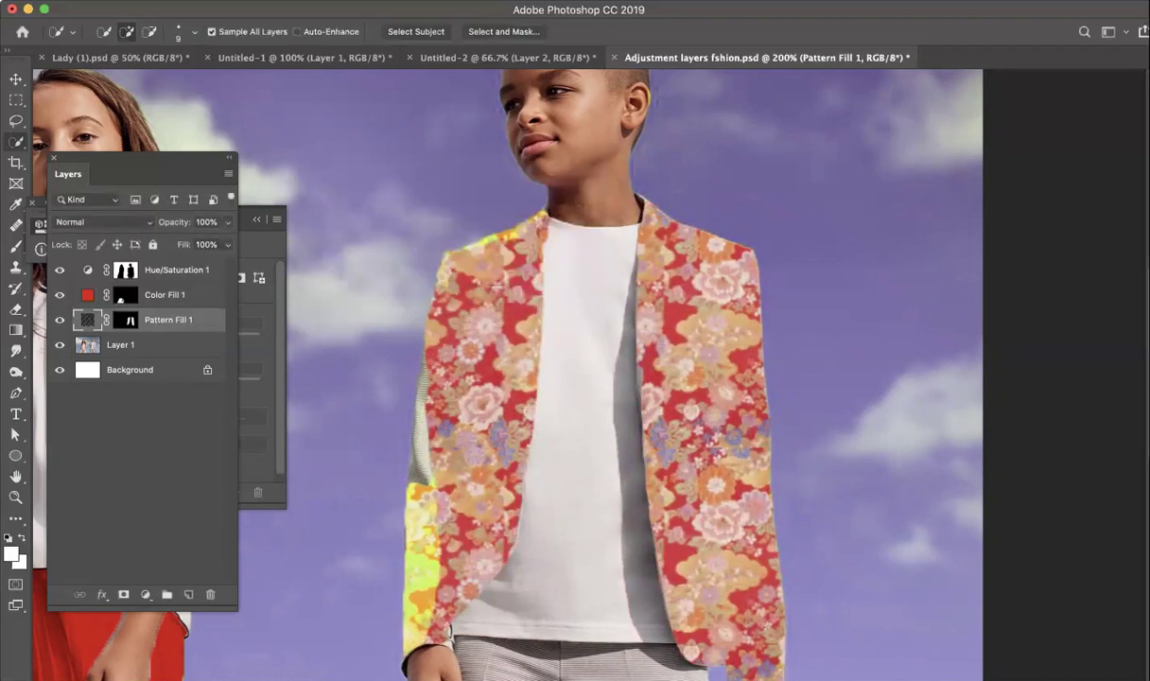
Set Pattern Fill 1's blend mode to Multiply and select its layer mask.
{"action": "left_click", "coordinate": [103, 224]}
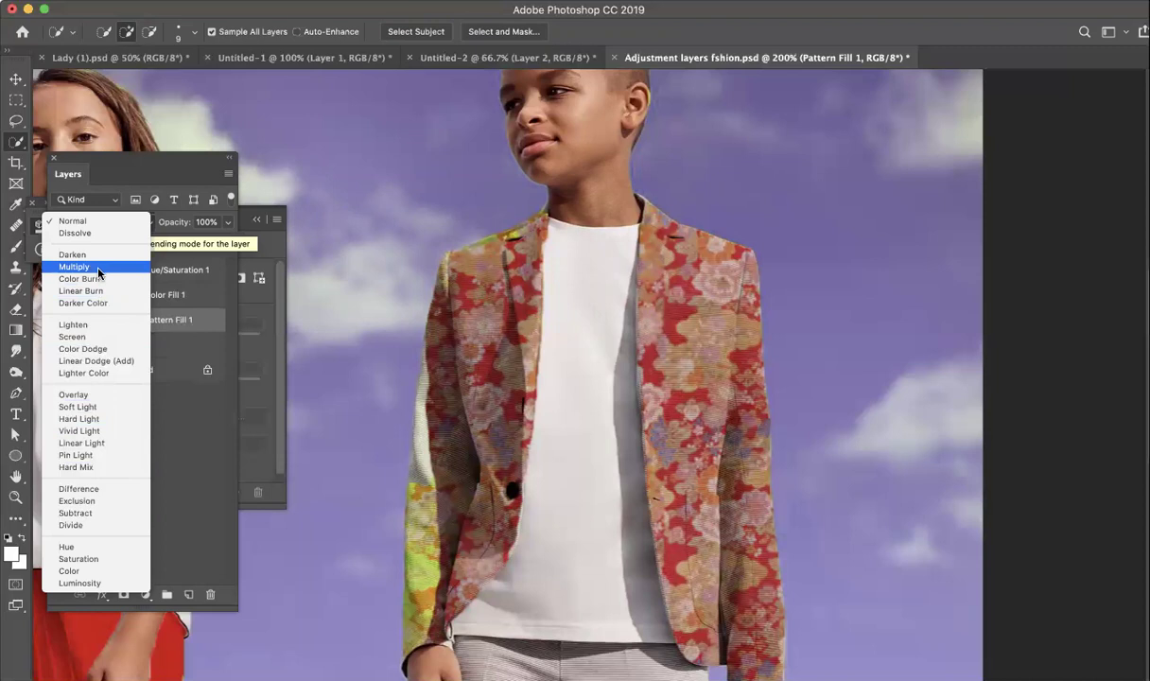
{"action": "left_click", "coordinate": [97, 268]}
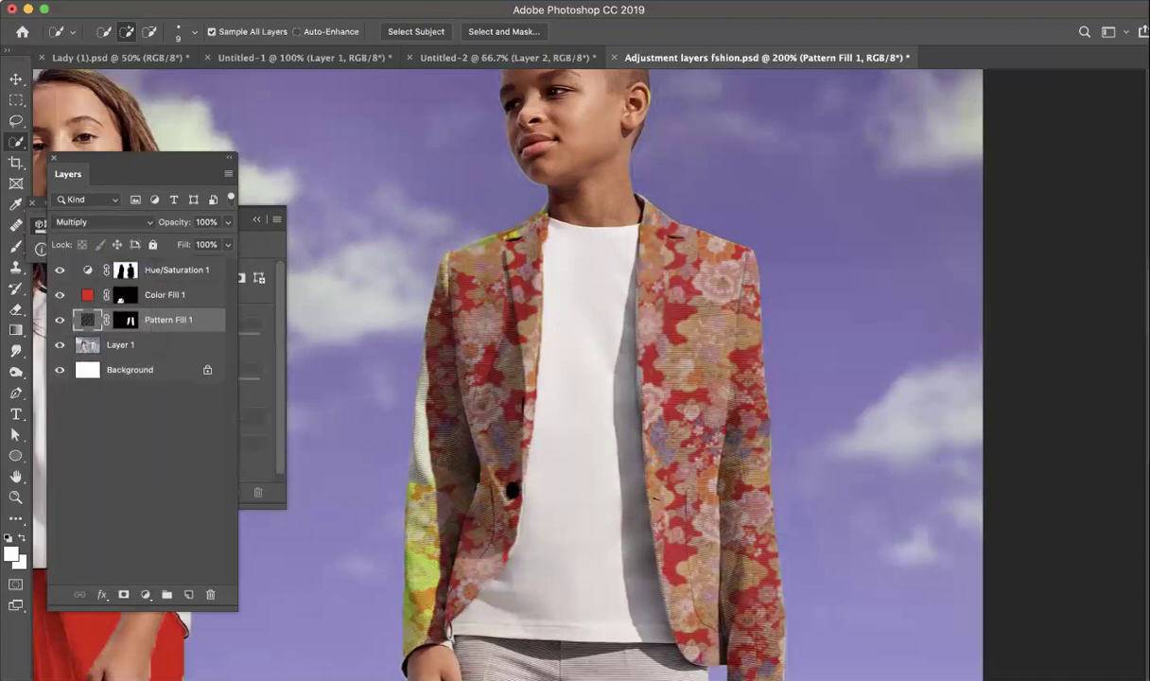
{"action": "left_click_drag", "start_coordinate": [489, 355], "coordinate": [499, 256]}
{"action": "left_click", "coordinate": [125, 319]}
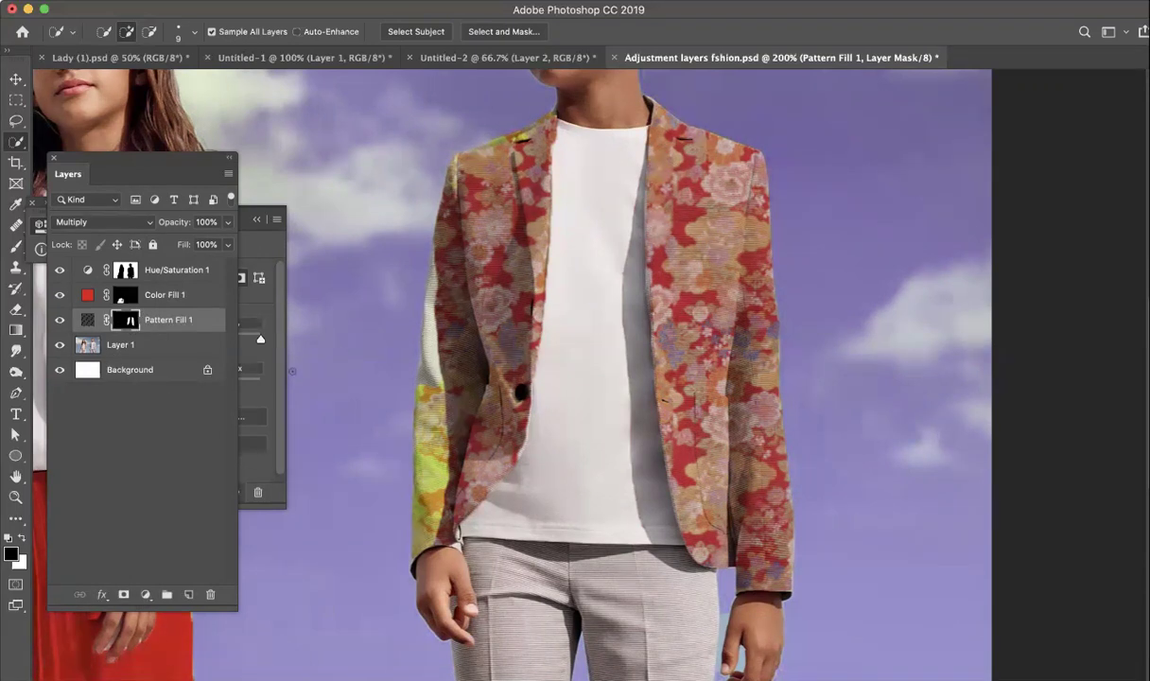
Lasso a selection around the jacket's uncovered left sleeve edge.
{"action": "left_click", "coordinate": [17, 120]}
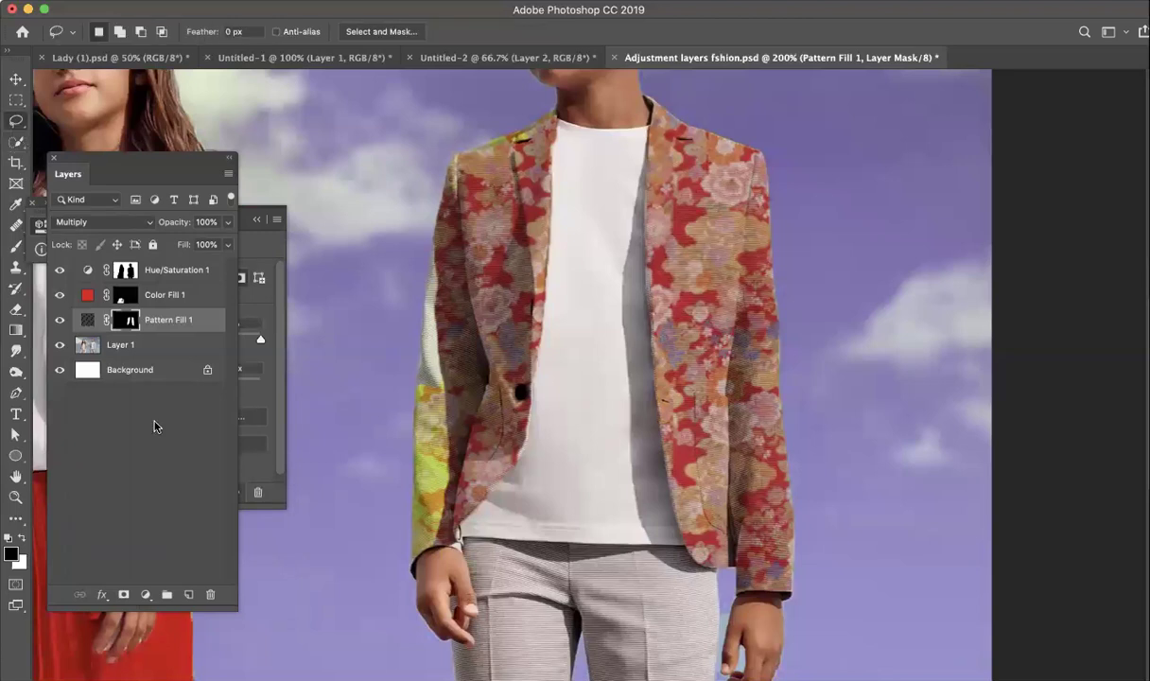
{"action": "left_click_drag", "start_coordinate": [434, 259], "coordinate": [422, 343]}
{"action": "mouse_move", "coordinate": [419, 385]}
{"action": "left_mouse_down"}
{"action": "mouse_move", "coordinate": [470, 406]}
{"action": "mouse_move", "coordinate": [481, 305]}
{"action": "mouse_move", "coordinate": [466, 244]}
{"action": "mouse_move", "coordinate": [434, 238]}
{"action": "left_mouse_up"}
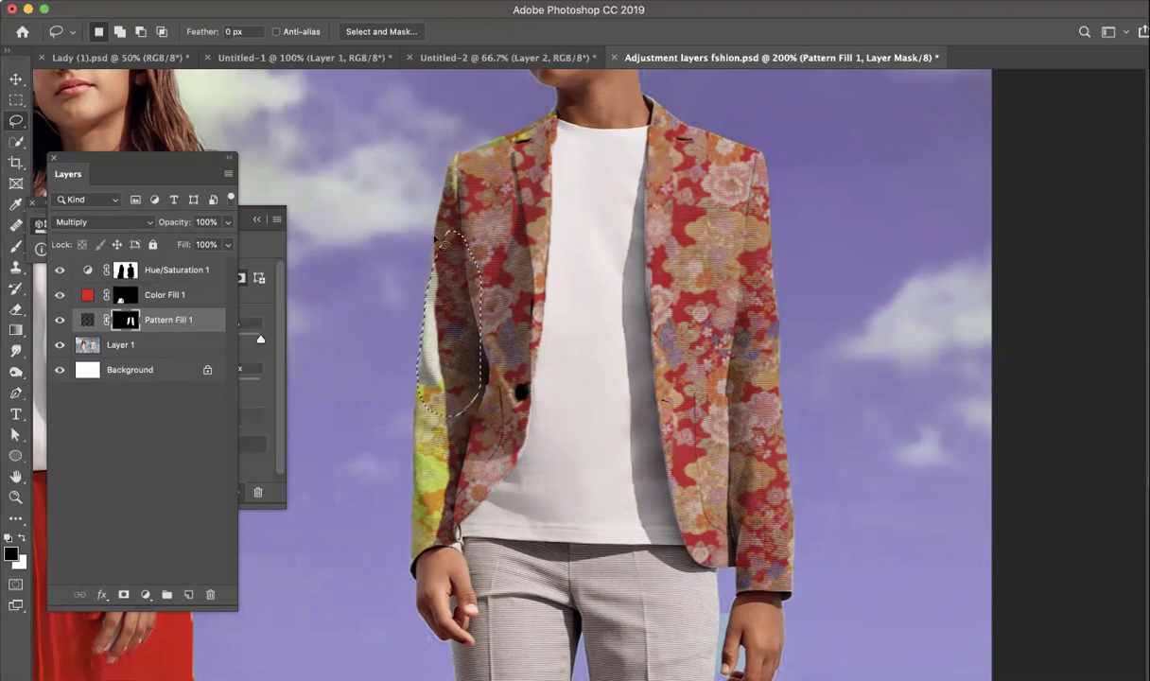
Set white as foreground and a soft round 0%-hardness brush at 80 px, then deselect.
{"action": "left_click", "coordinate": [22, 536]}
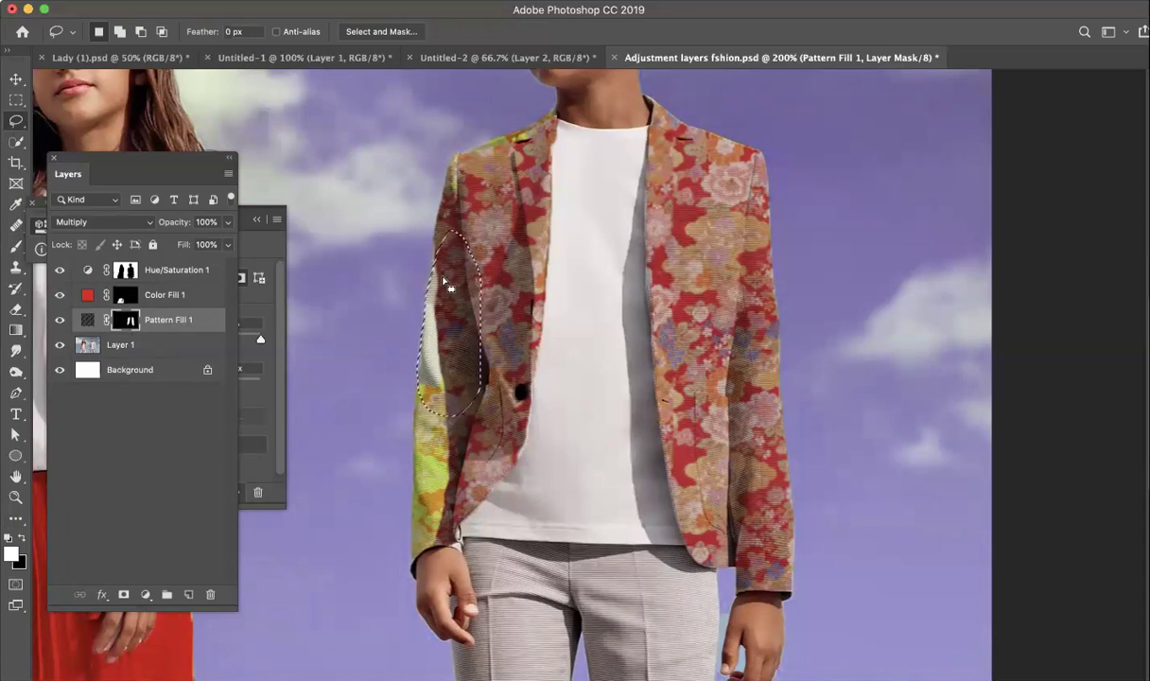
{"action": "key", "text": "b"}
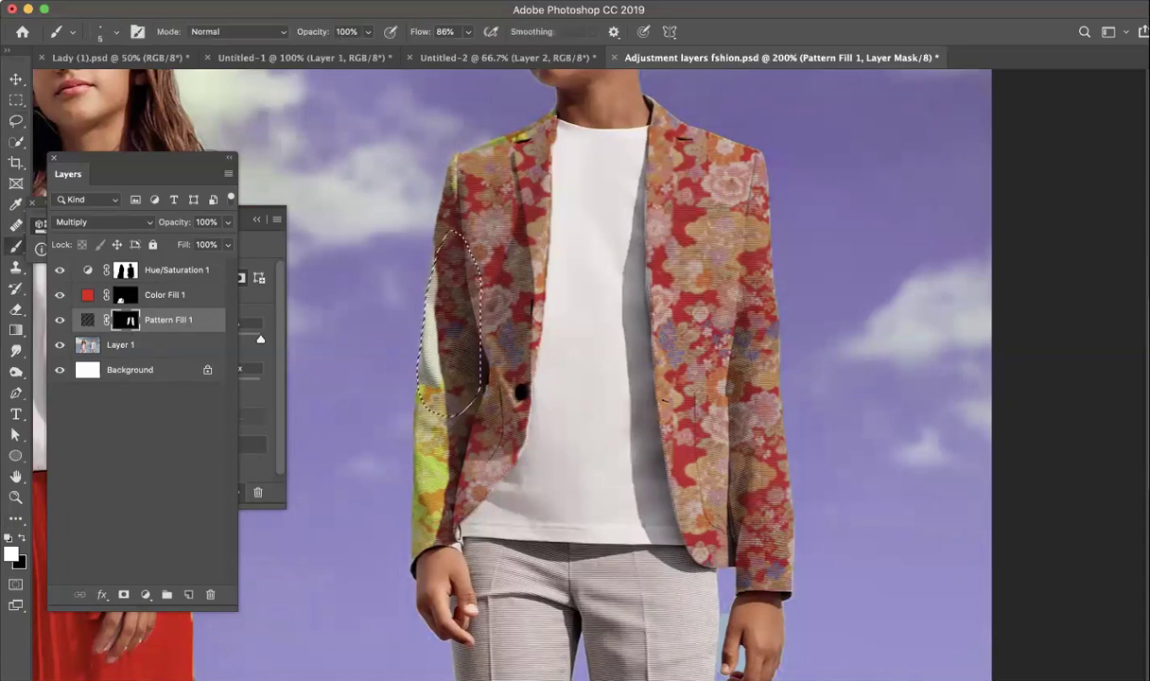
{"action": "key", "text": "bracketright"}
{"action": "key", "text": "bracketright"}
{"action": "key", "text": "bracketright"}
{"action": "key", "text": "bracketright"}
{"action": "key", "text": "bracketright"}
{"action": "key", "text": "bracketright"}
{"action": "key", "text": "bracketright"}
{"action": "key", "text": "bracketright"}
{"action": "key", "text": "bracketright"}
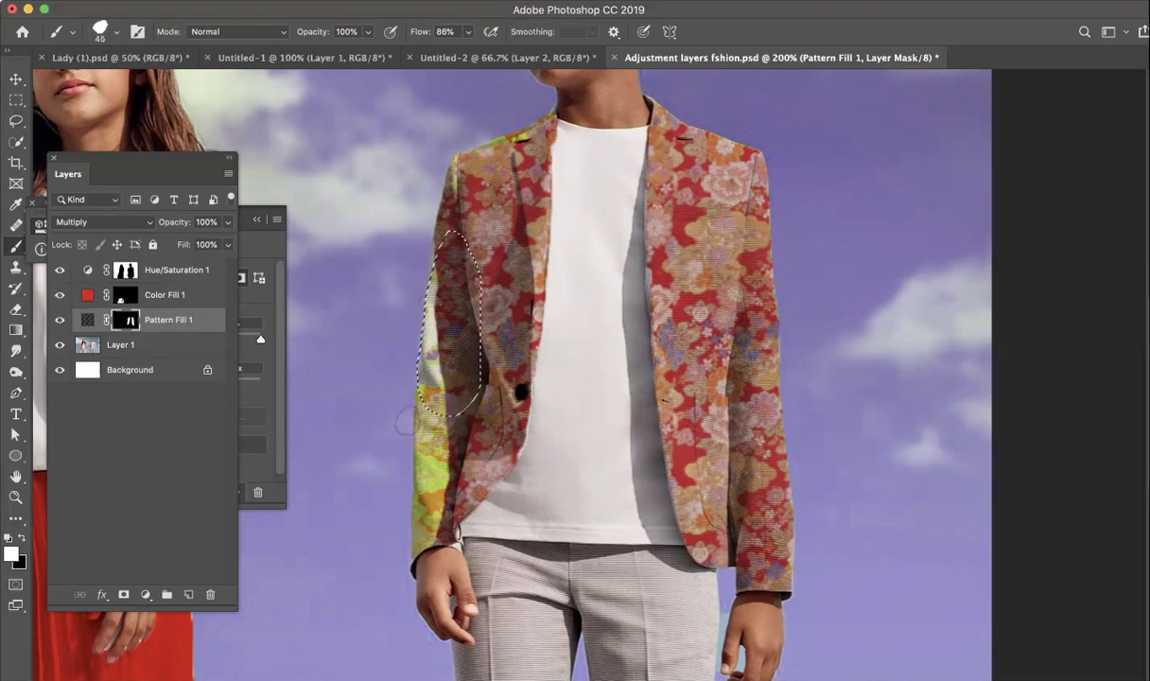
{"action": "left_click", "coordinate": [101, 32]}
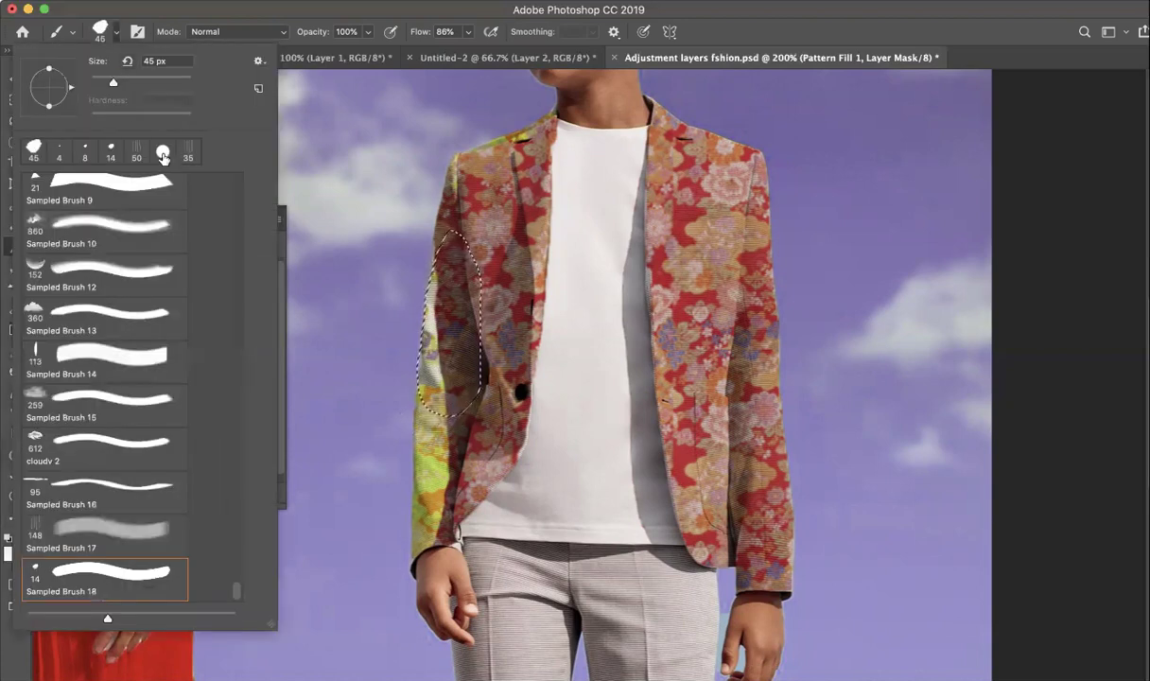
{"action": "left_click", "coordinate": [184, 185]}
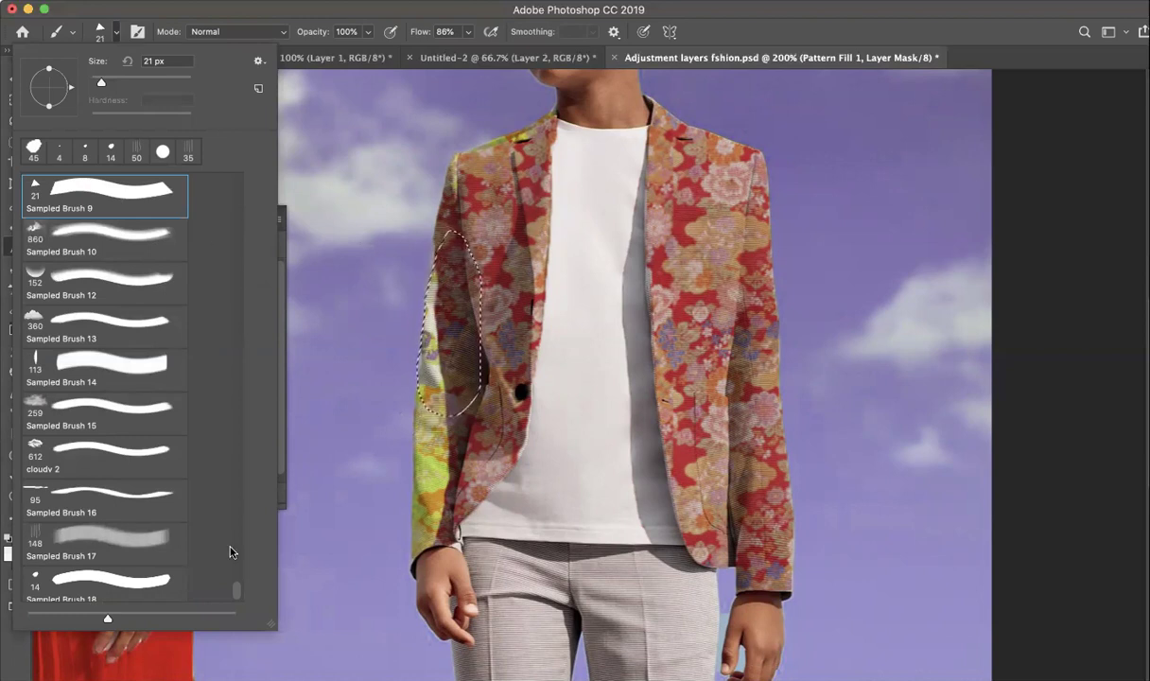
{"action": "left_click_drag", "start_coordinate": [236, 586], "coordinate": [244, 154]}
{"action": "left_click", "coordinate": [180, 213]}
{"action": "key", "text": "Return"}
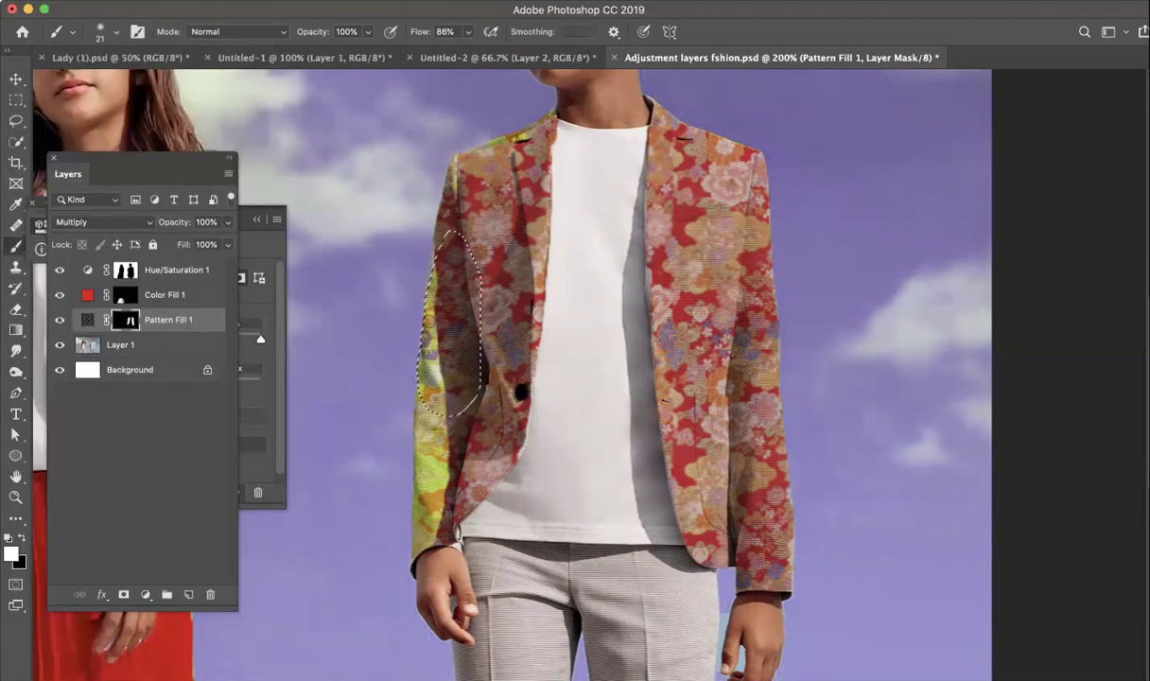
{"action": "key", "text": "bracketright"}
{"action": "key", "text": "bracketright"}
{"action": "key", "text": "bracketright"}
{"action": "key", "text": "bracketright"}
{"action": "key", "text": "bracketright"}
{"action": "key", "text": "bracketright"}
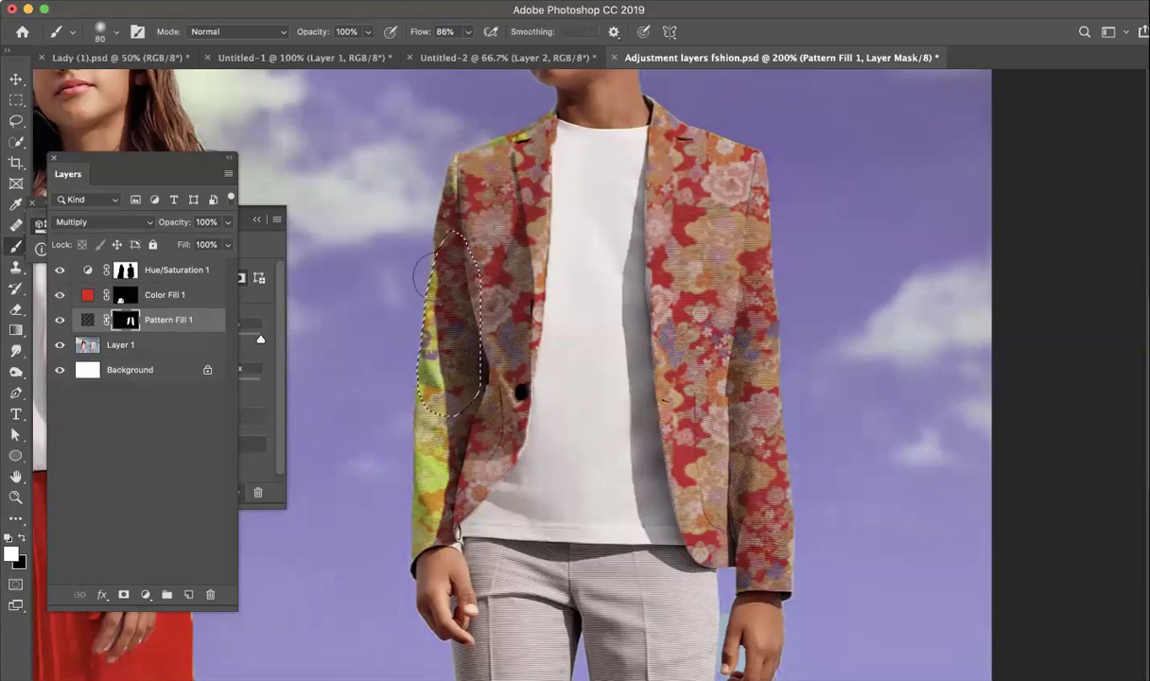
{"action": "key", "text": "ctrl+d"}
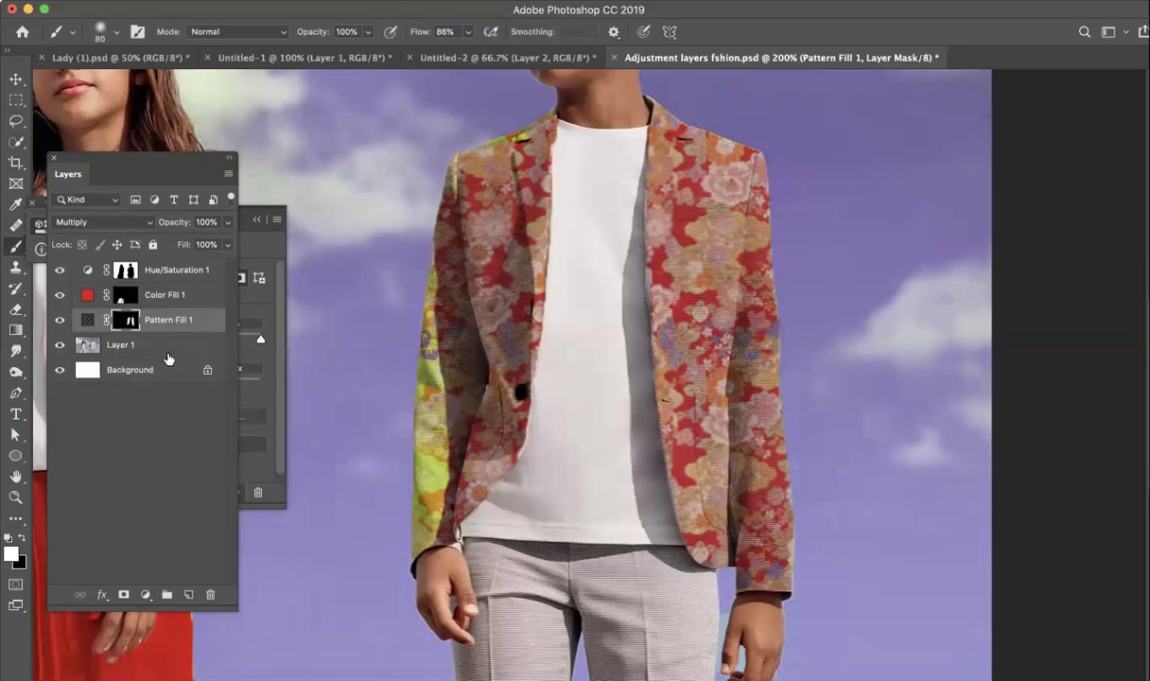
{"action": "left_click", "coordinate": [331, 278], "text": "alt"}
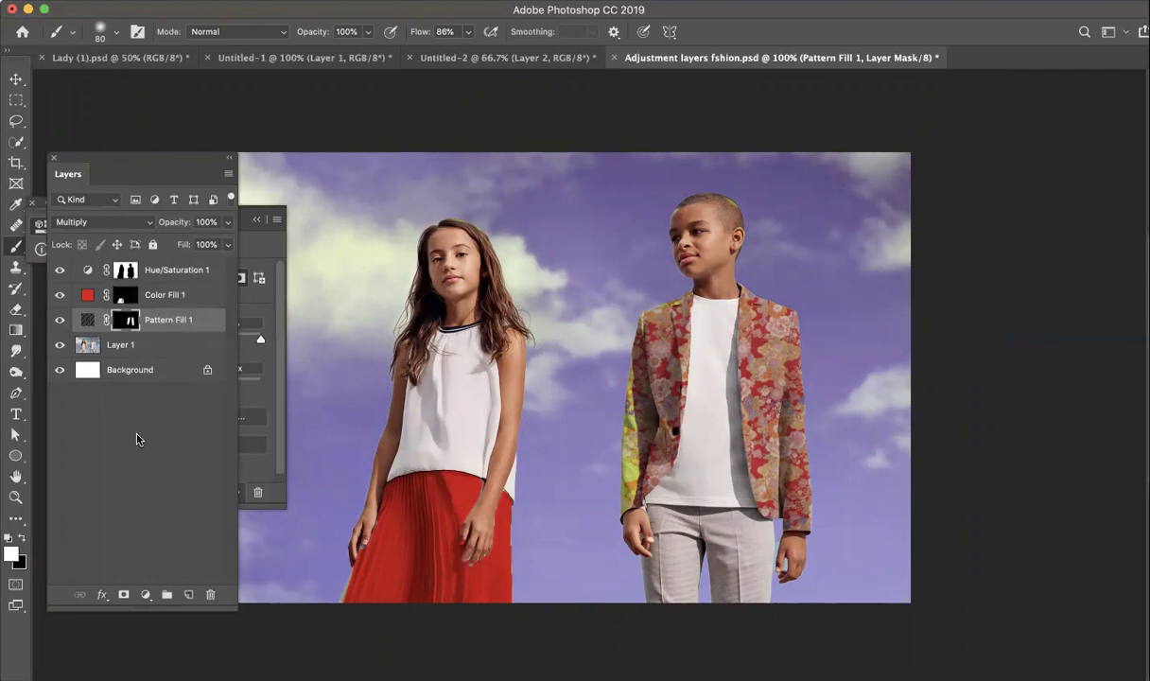
{"action": "left_click_drag", "start_coordinate": [60, 266], "coordinate": [65, 329]}
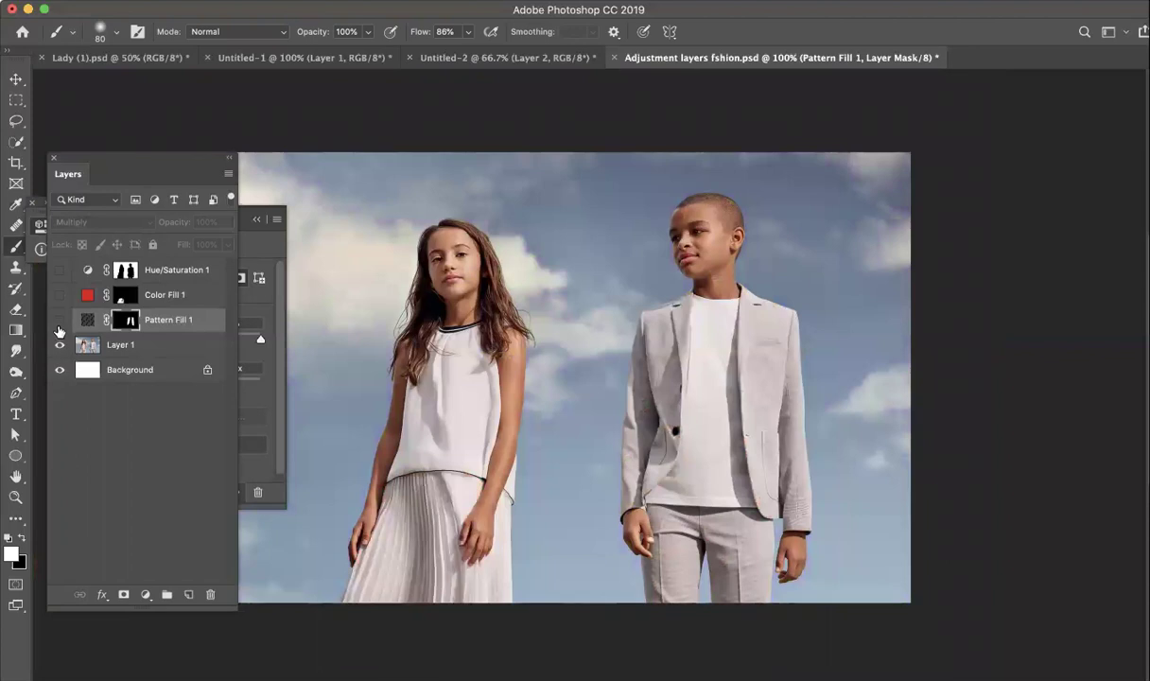
{"action": "left_click", "coordinate": [59, 322]}
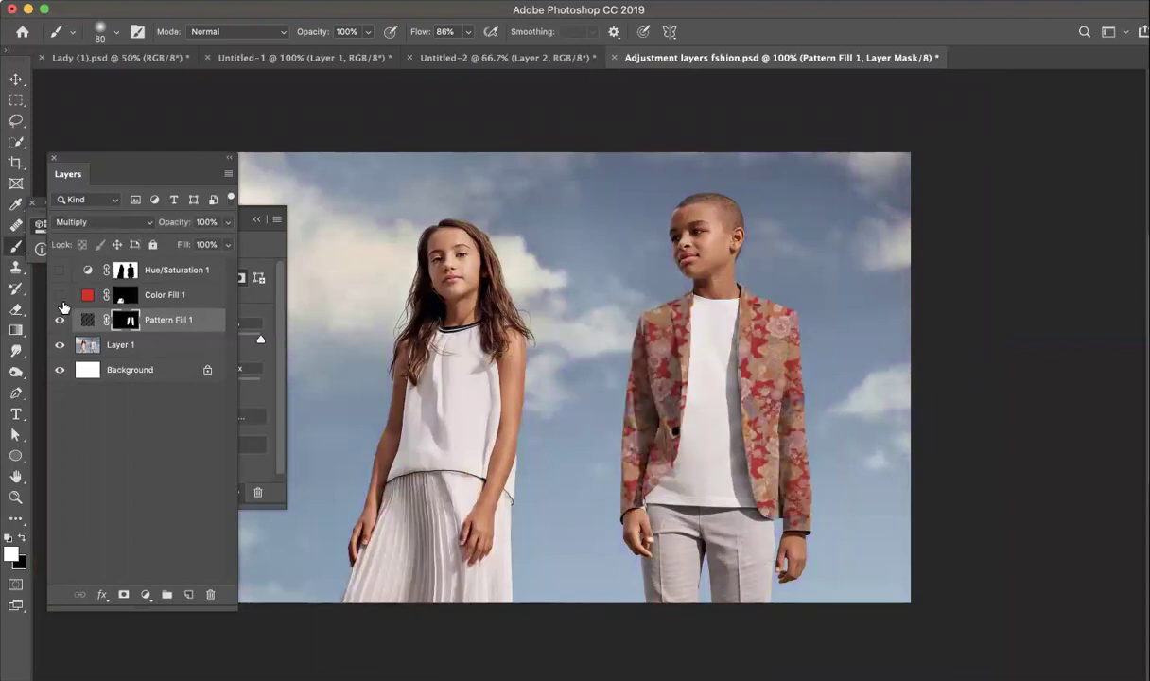
{"action": "left_click", "coordinate": [59, 295]}
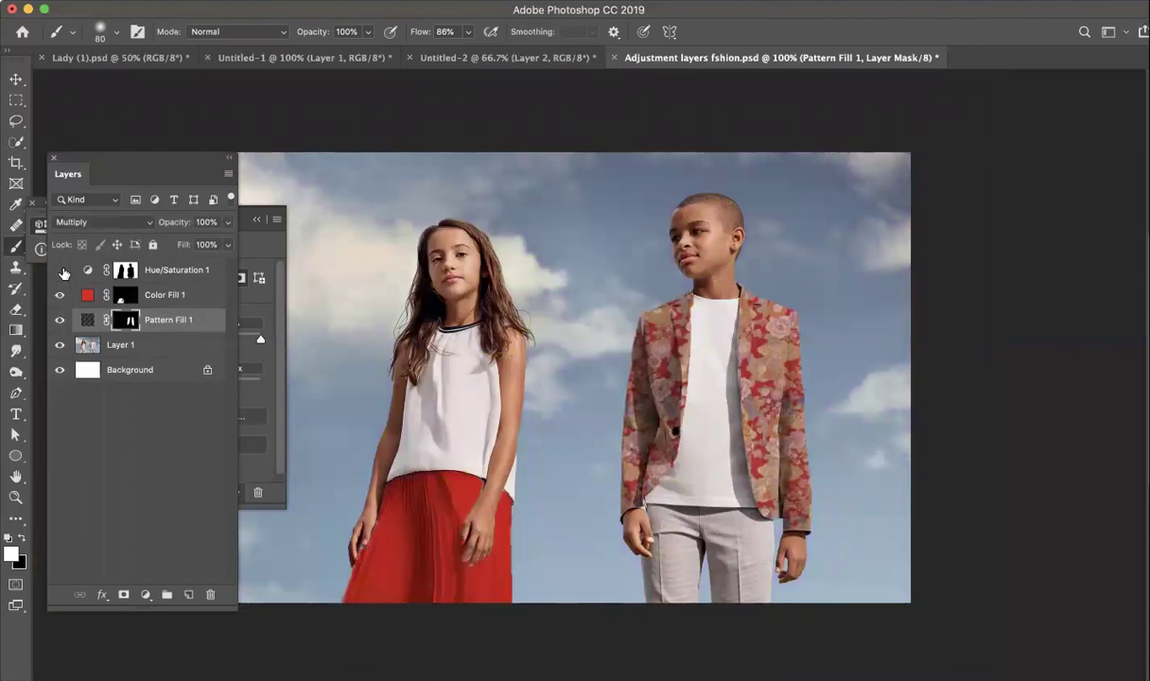
{"action": "left_click", "coordinate": [60, 271]}
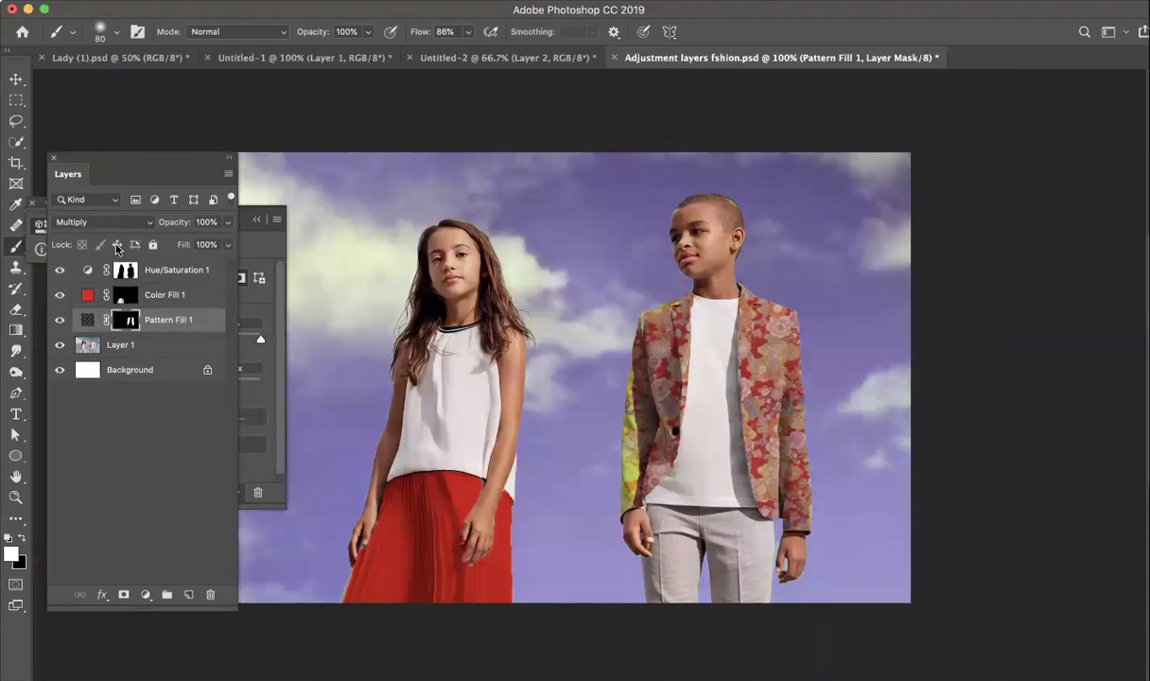
Switch through Untitled-2 and Untitled-1 to the Lady (1).psd geisha illustration.
{"action": "left_click", "coordinate": [428, 62]}
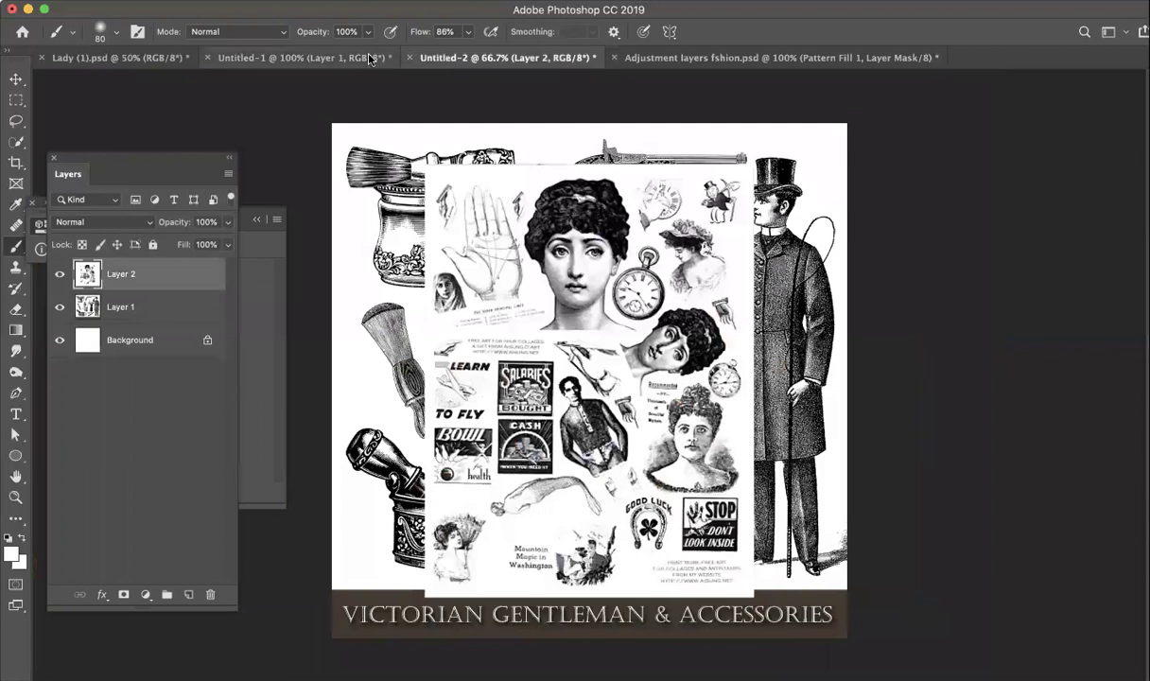
{"action": "left_click", "coordinate": [367, 58]}
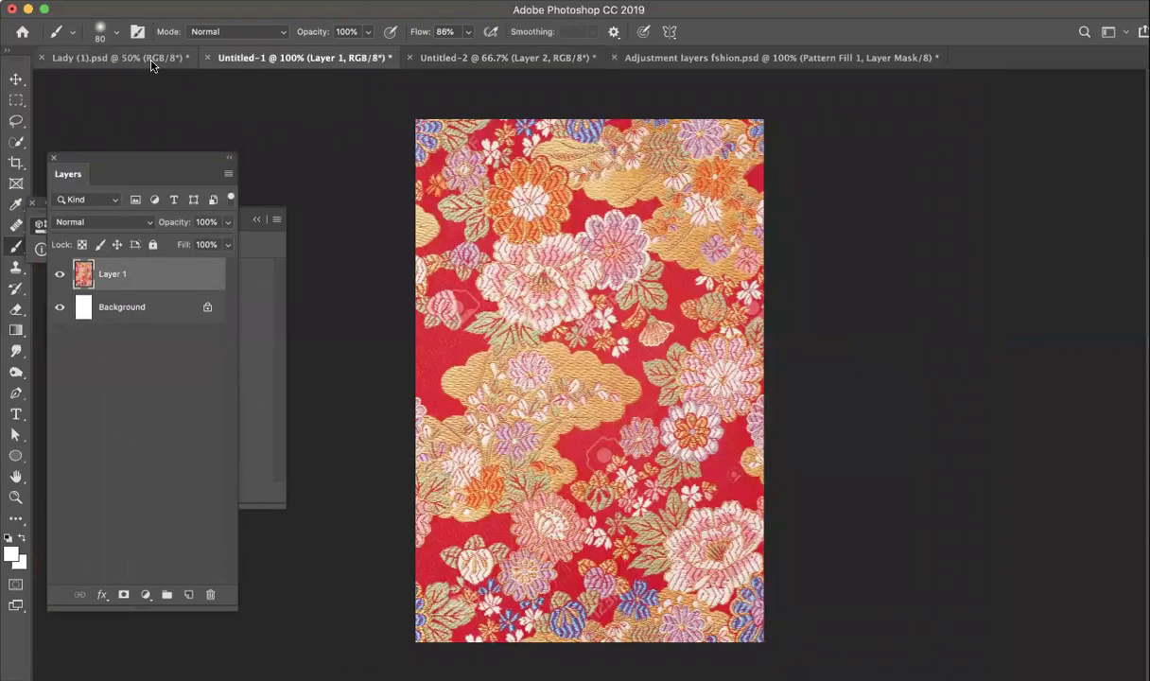
{"action": "left_click", "coordinate": [161, 59]}
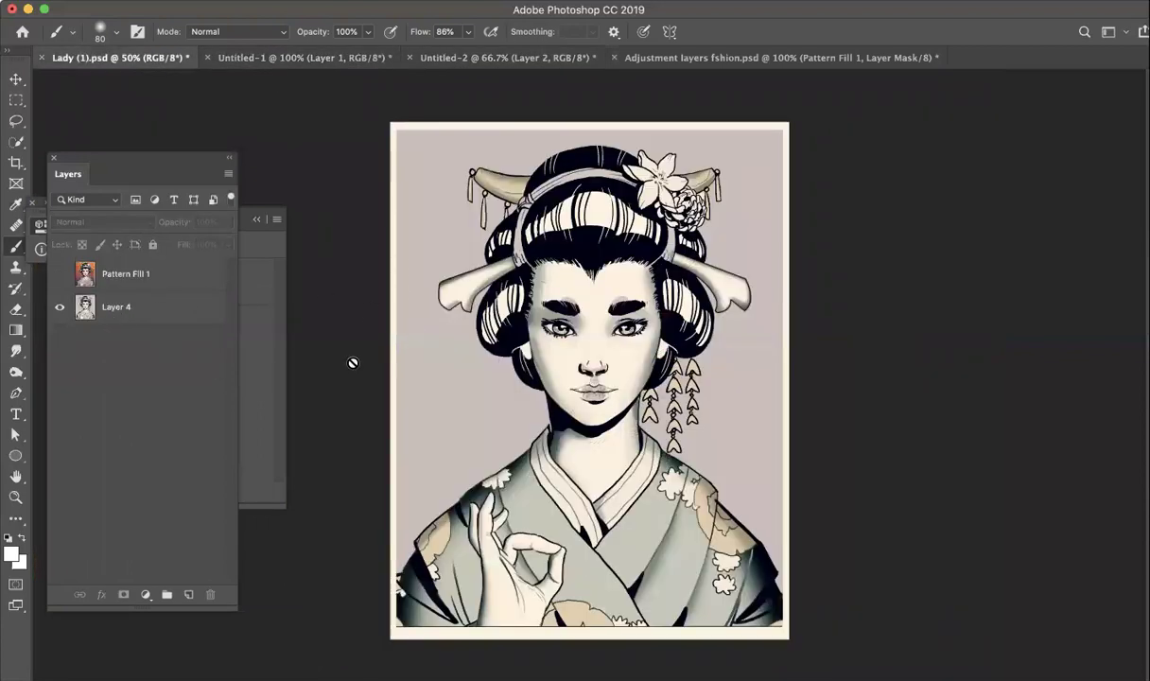
Toggle Pattern Fill 1's visibility to compare, leaving the mandala pattern shown.
{"action": "left_click", "coordinate": [60, 276]}
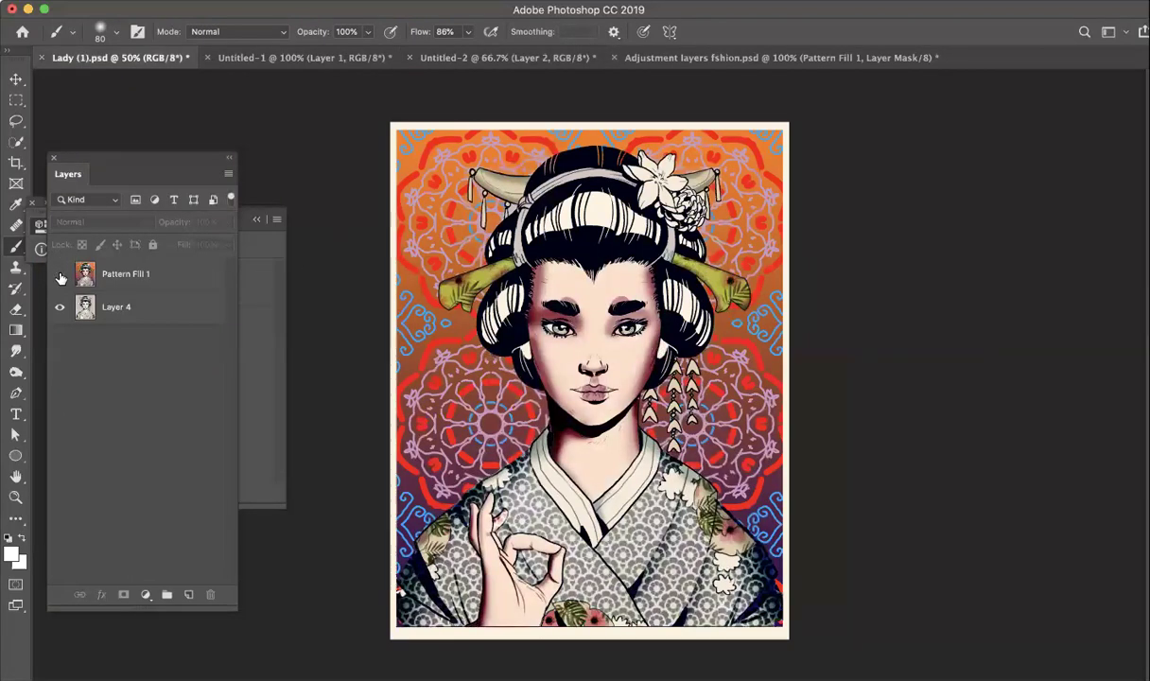
{"action": "left_click", "coordinate": [60, 276]}
{"action": "left_click", "coordinate": [60, 276]}
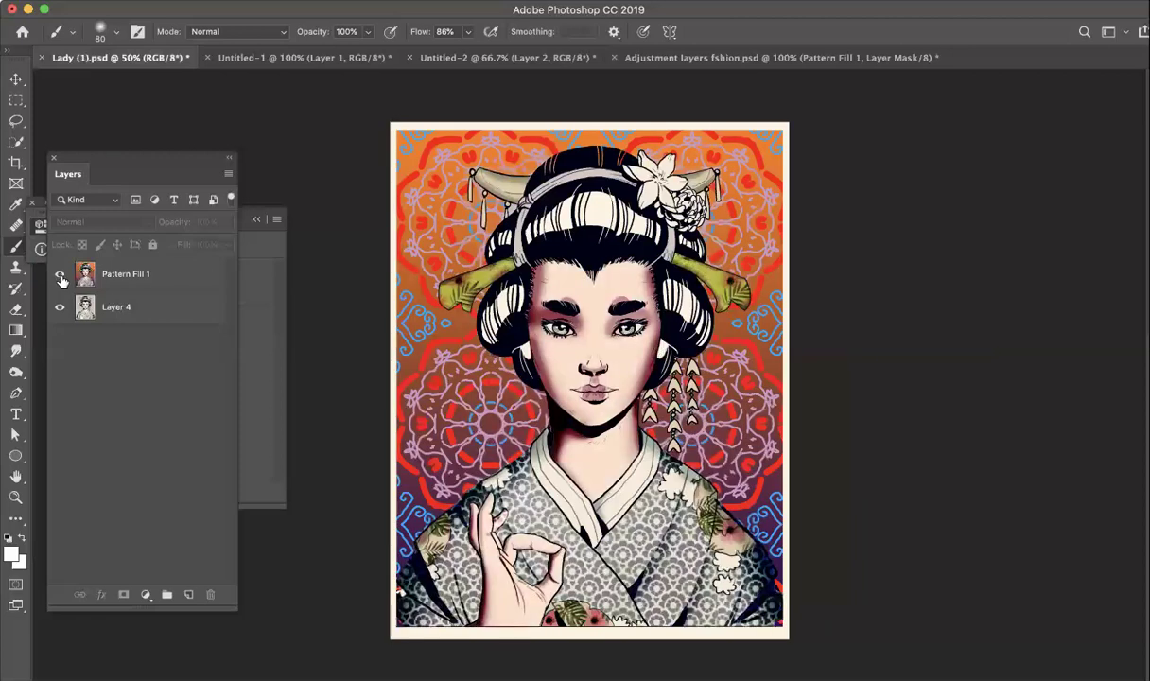